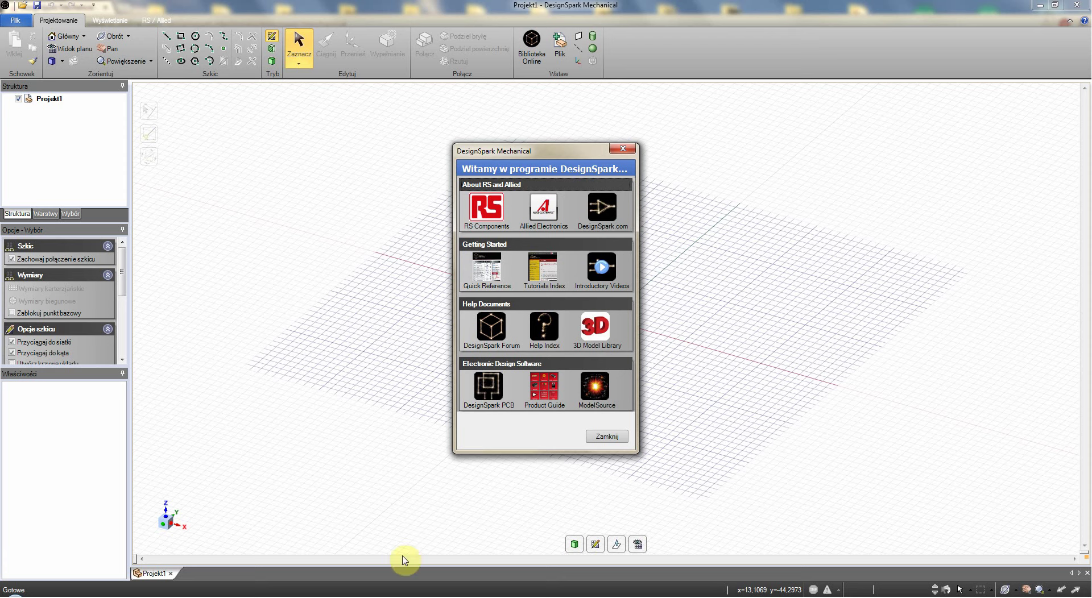
# Step: Close the welcome window and orient the sketch grid to a straight-on plan view
pyautogui.click(622, 436)
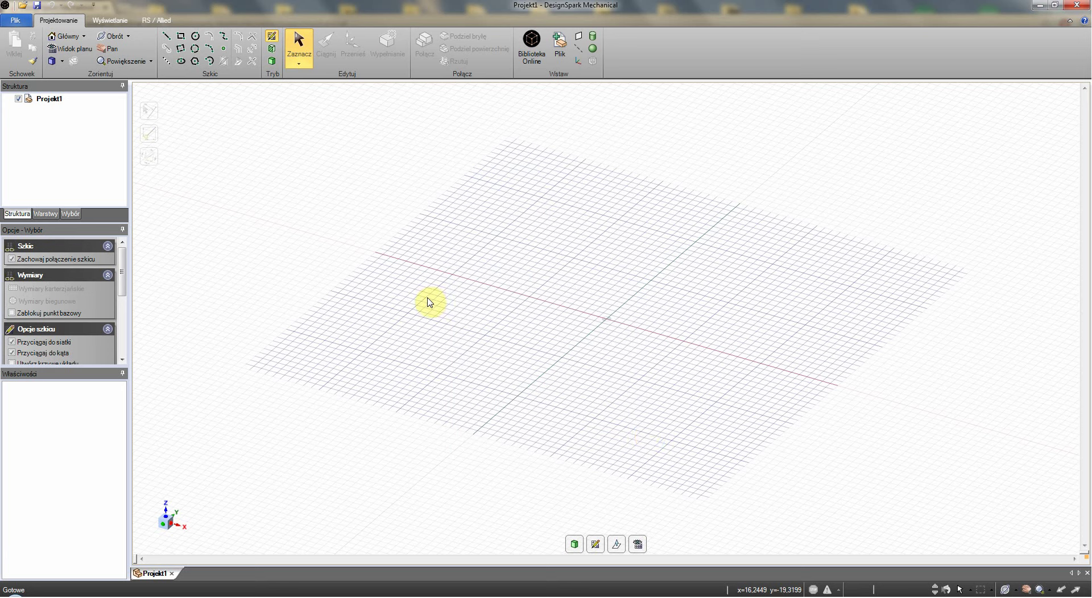
pyautogui.click(15, 21)
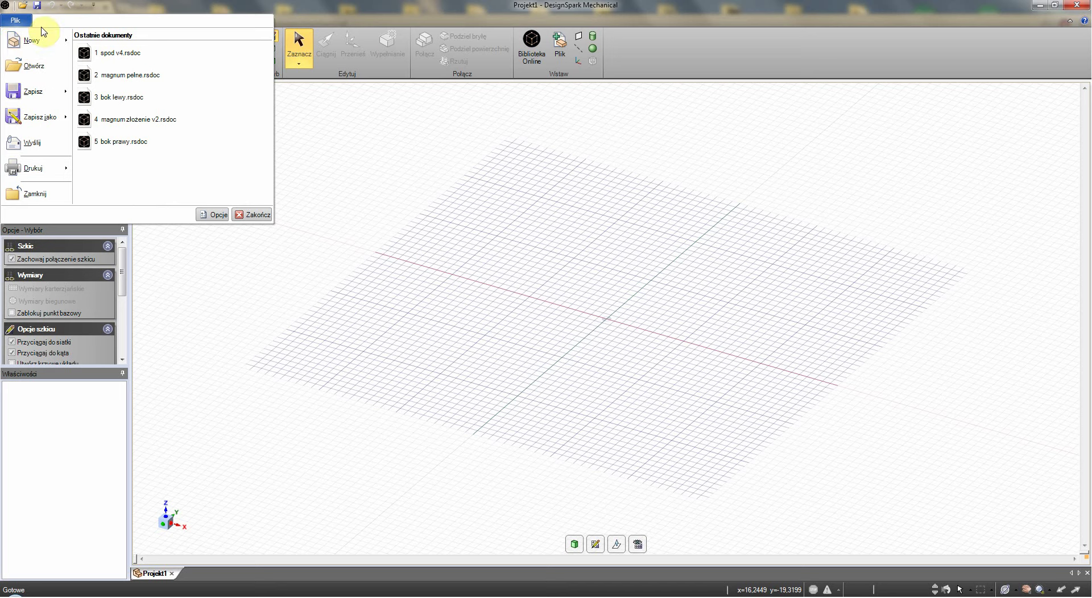
pyautogui.click(222, 7)
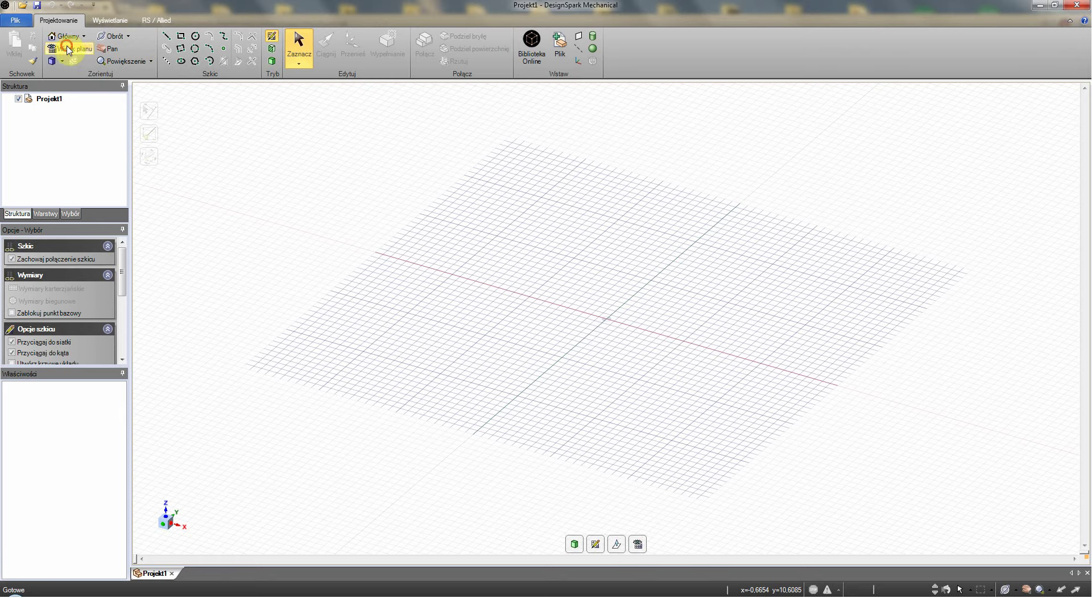
pyautogui.click(69, 49)
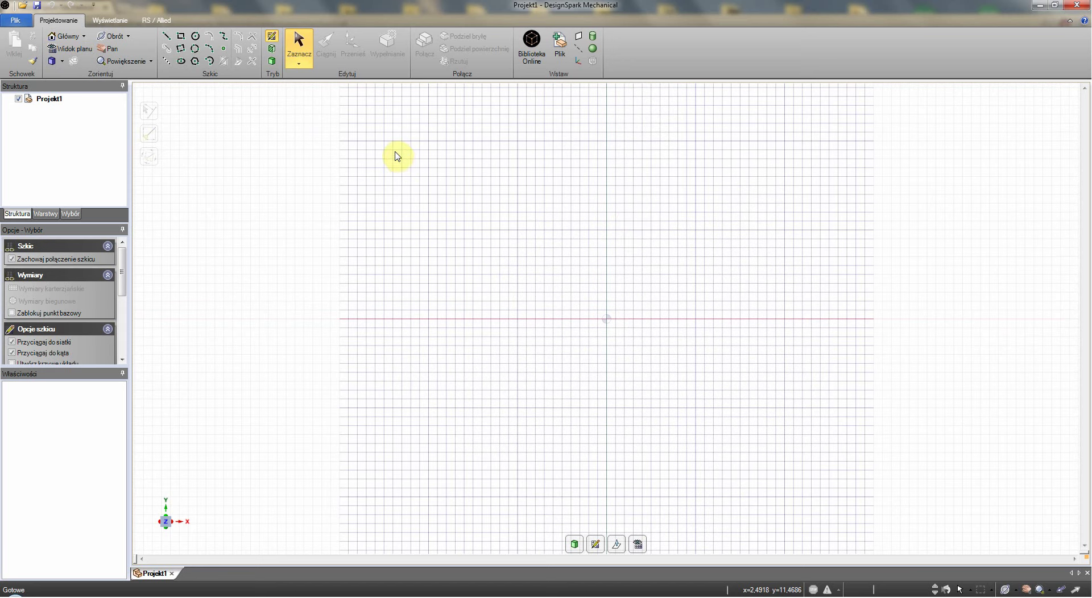
# Step: Draw a horizontal line 50 mm long on the red X axis, starting 16 mm before the origin
pyautogui.click(166, 37)
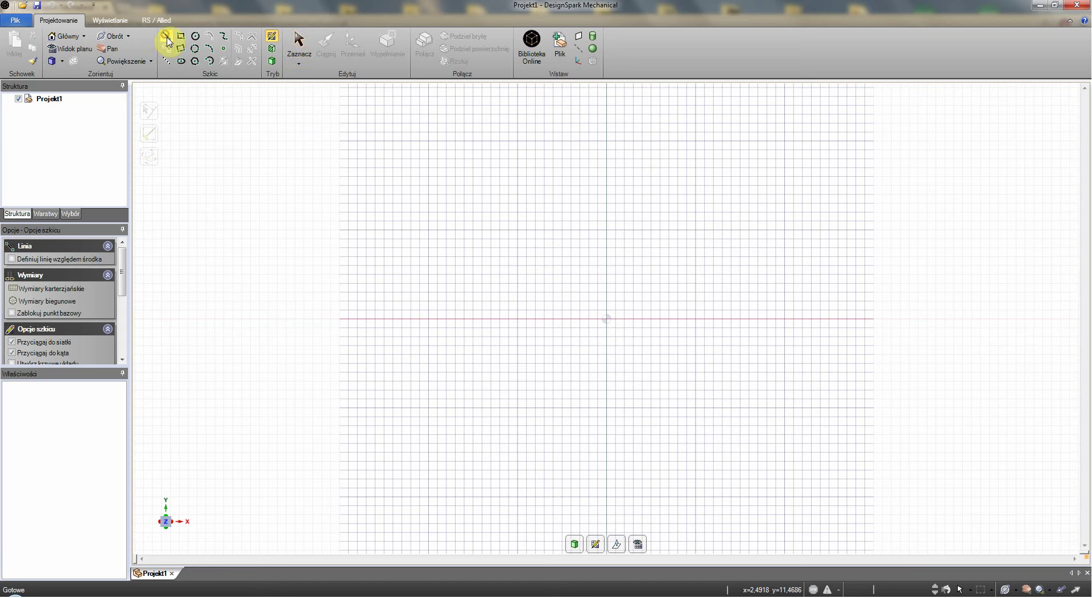
pyautogui.click(465, 319)
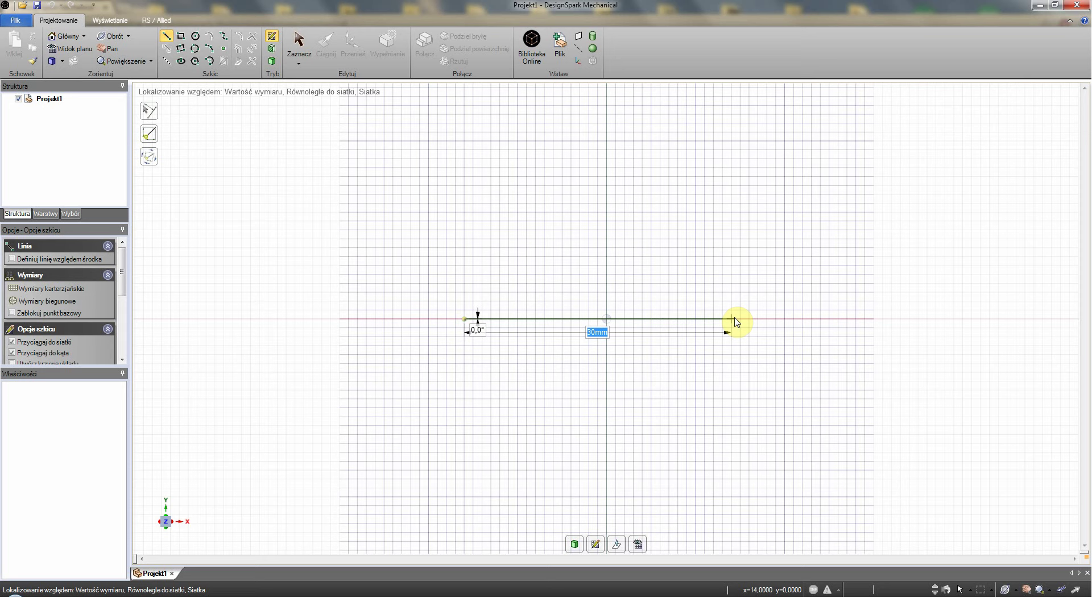
pyautogui.press('Tab')
pyautogui.press('Tab')
pyautogui.write('50')
pyautogui.press('Escape')
pyautogui.click(909, 319)
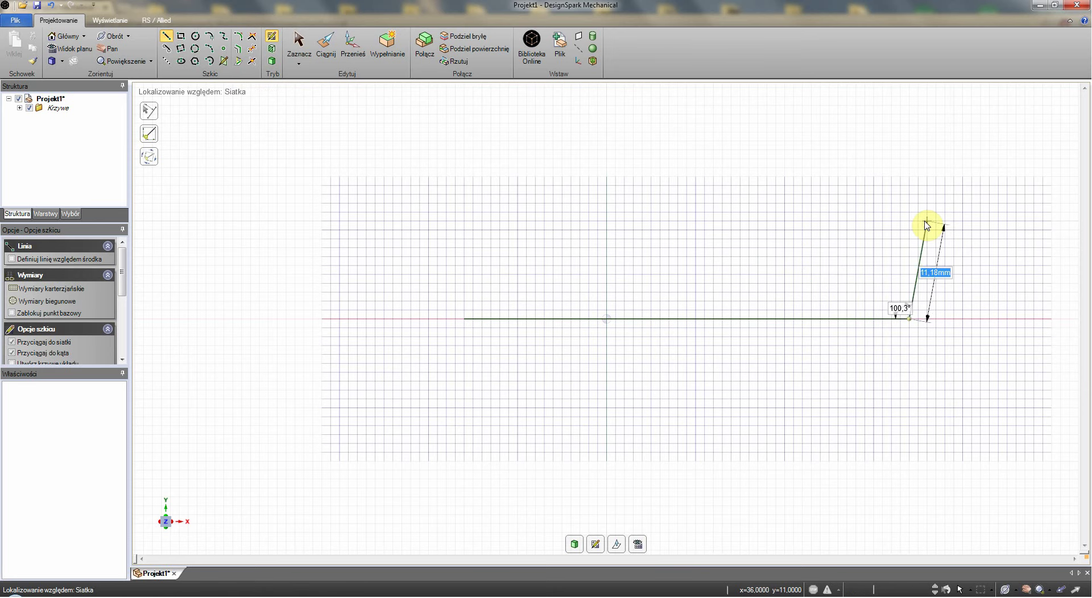
pyautogui.press('Escape')
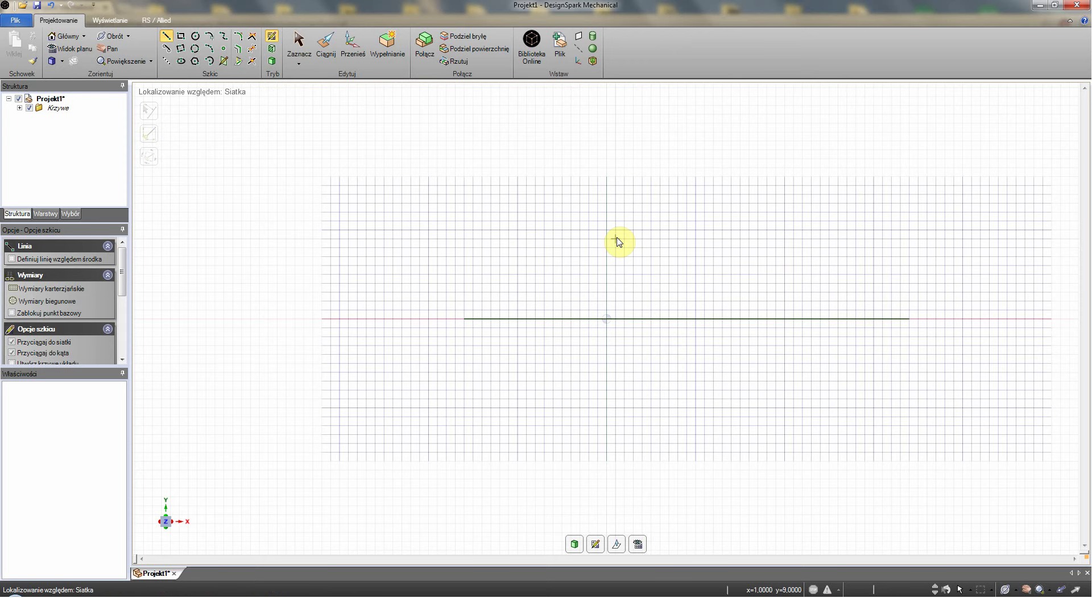
# Step: Draw two vertical lines about 22 mm and 28 mm long across the 50 mm line, and a horizontal line about 43 mm long above it
pyautogui.click(516, 230)
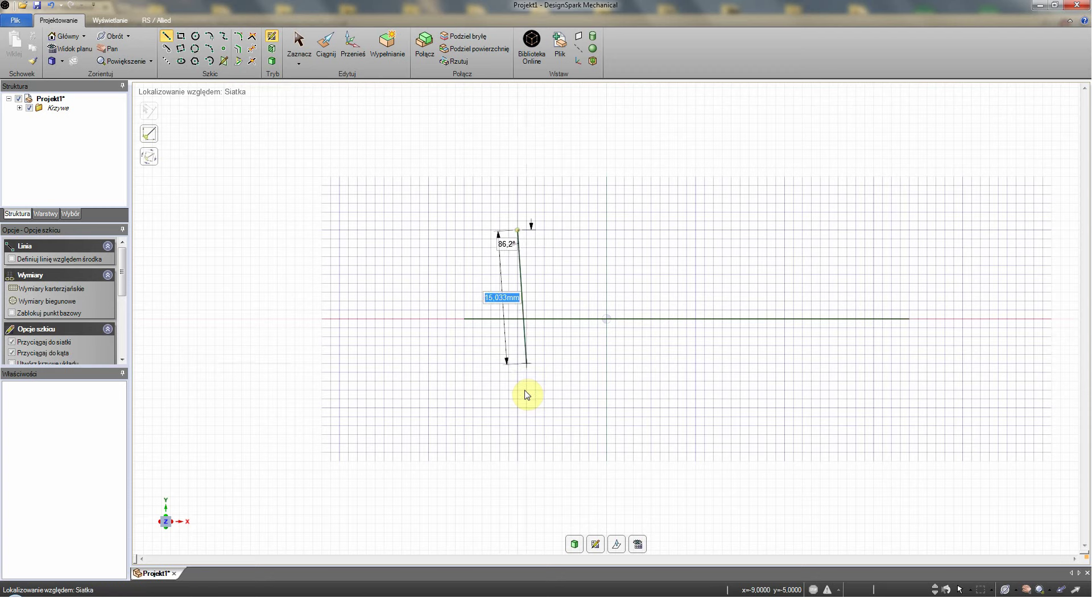
pyautogui.click(518, 425)
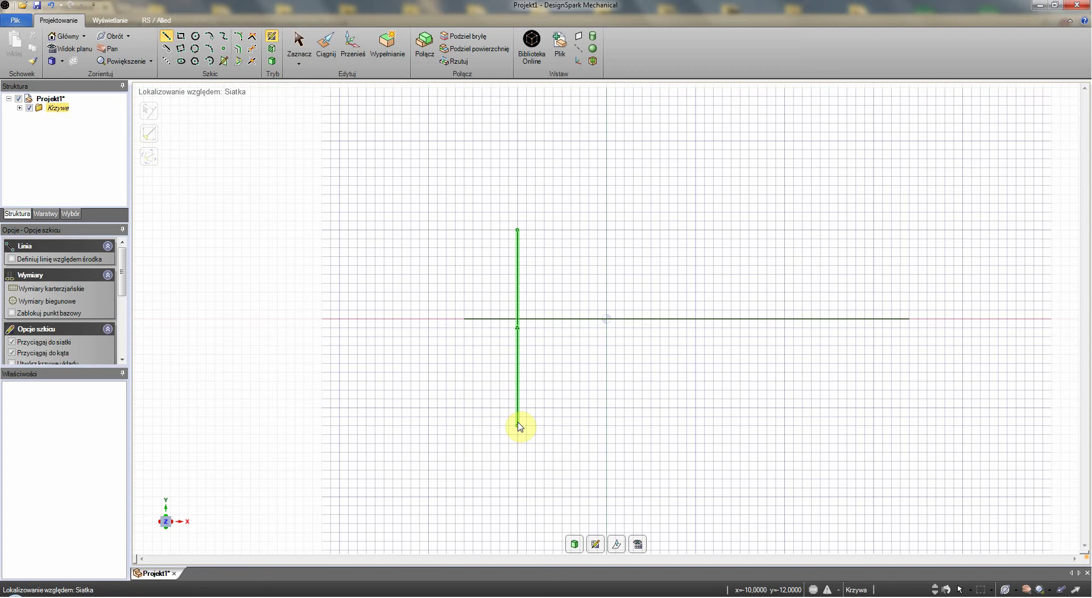
pyautogui.click(482, 238)
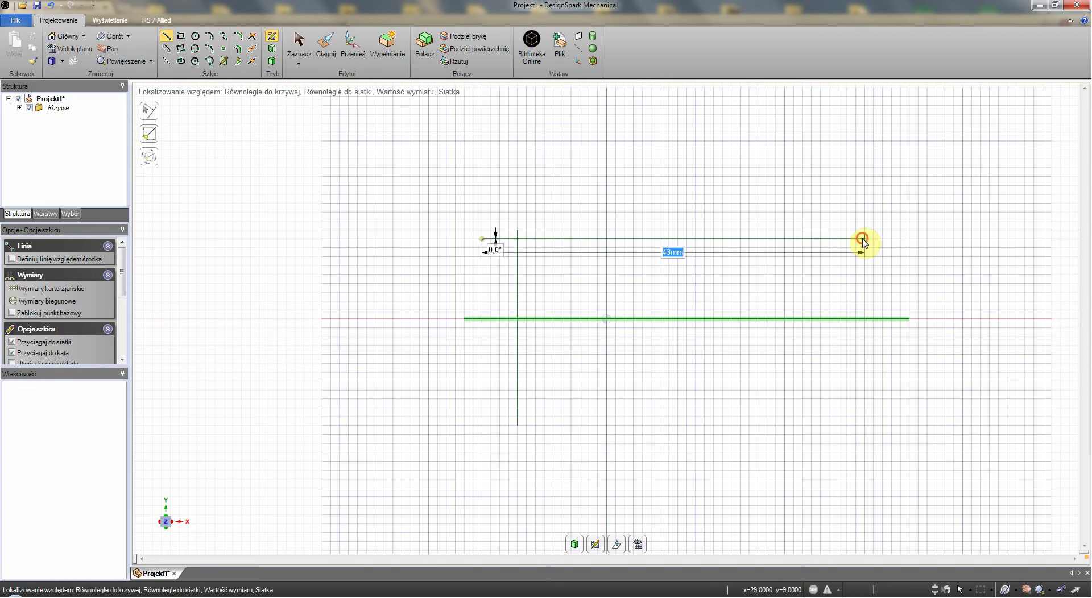
pyautogui.click(864, 242)
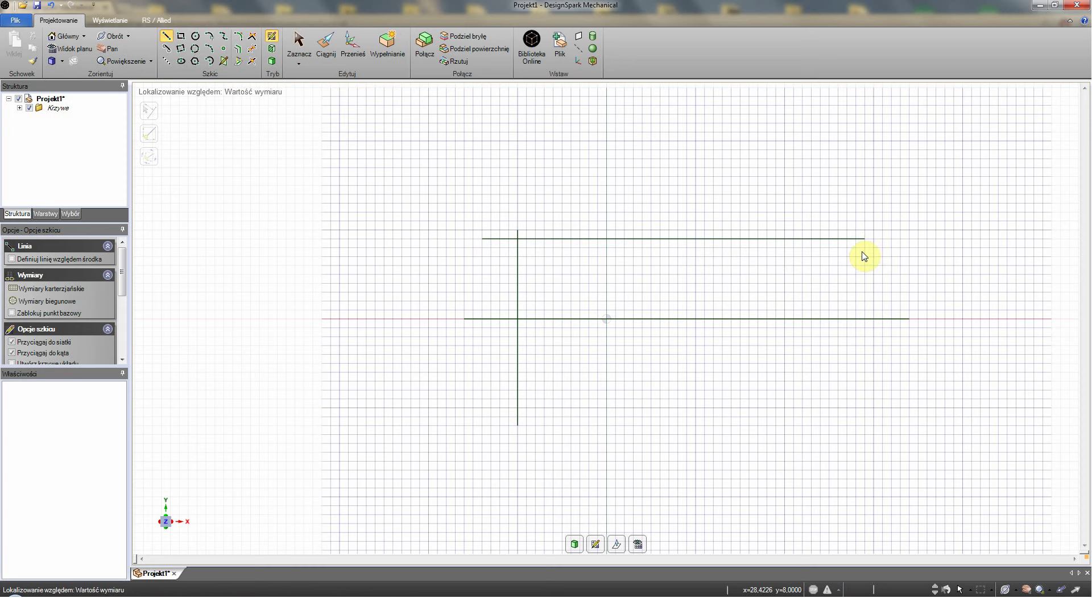
pyautogui.click(811, 167)
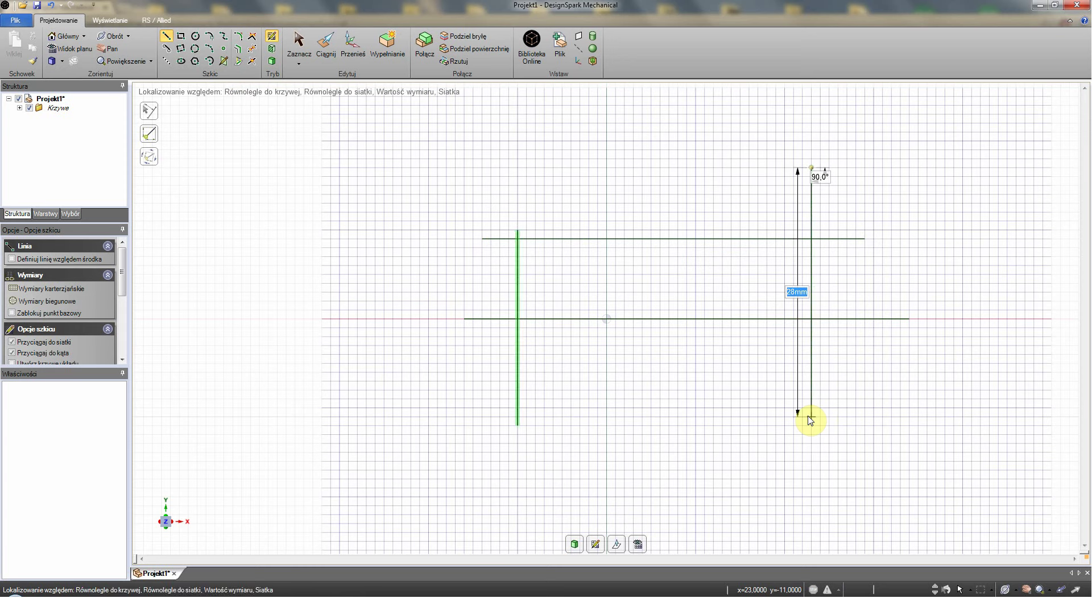
pyautogui.click(811, 421)
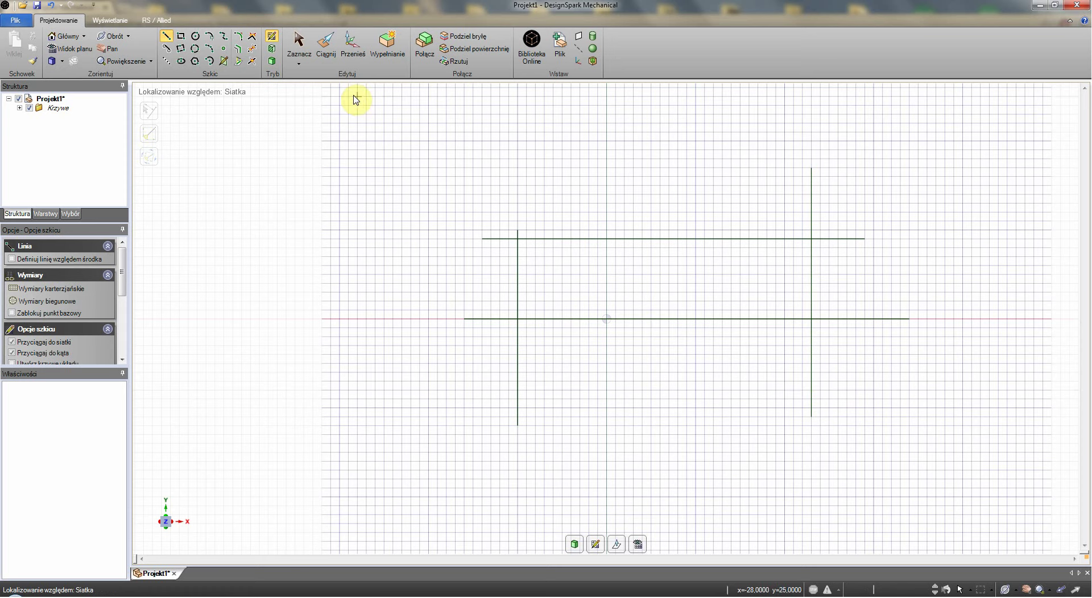
# Step: Trim the four crossing lines to their shared corners so that they form a closed rectangle
pyautogui.click(253, 39)
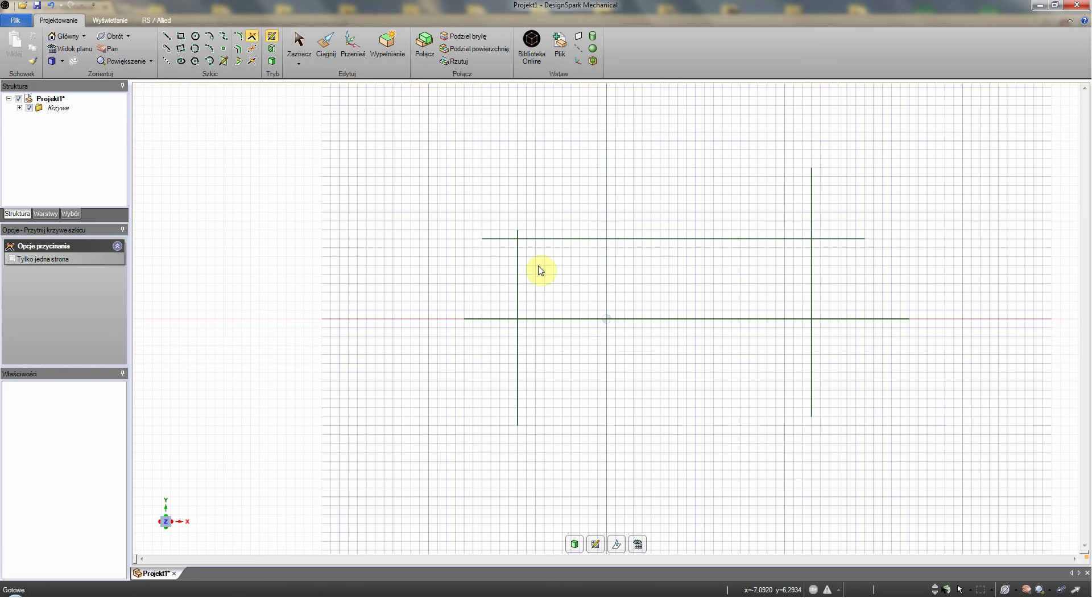
pyautogui.click(522, 277)
pyautogui.click(541, 238)
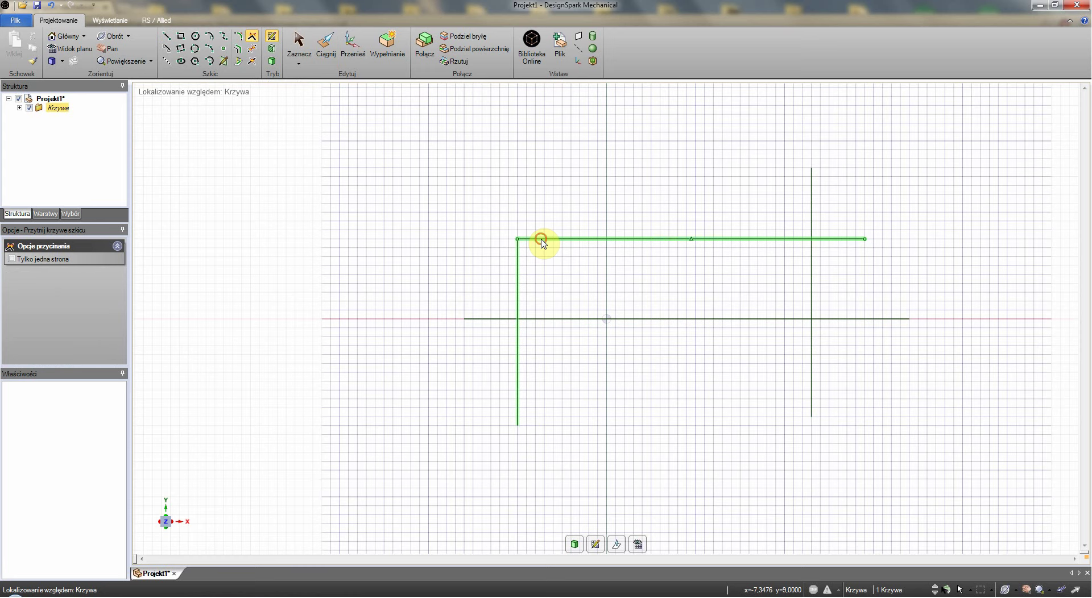
pyautogui.click(796, 240)
pyautogui.click(811, 257)
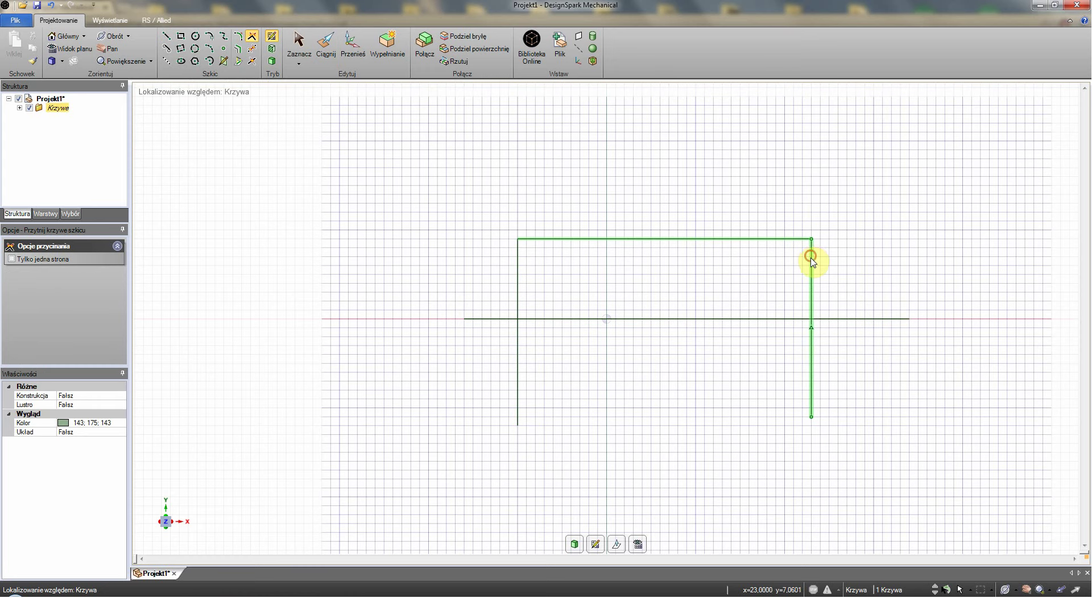
pyautogui.click(811, 298)
pyautogui.click(797, 318)
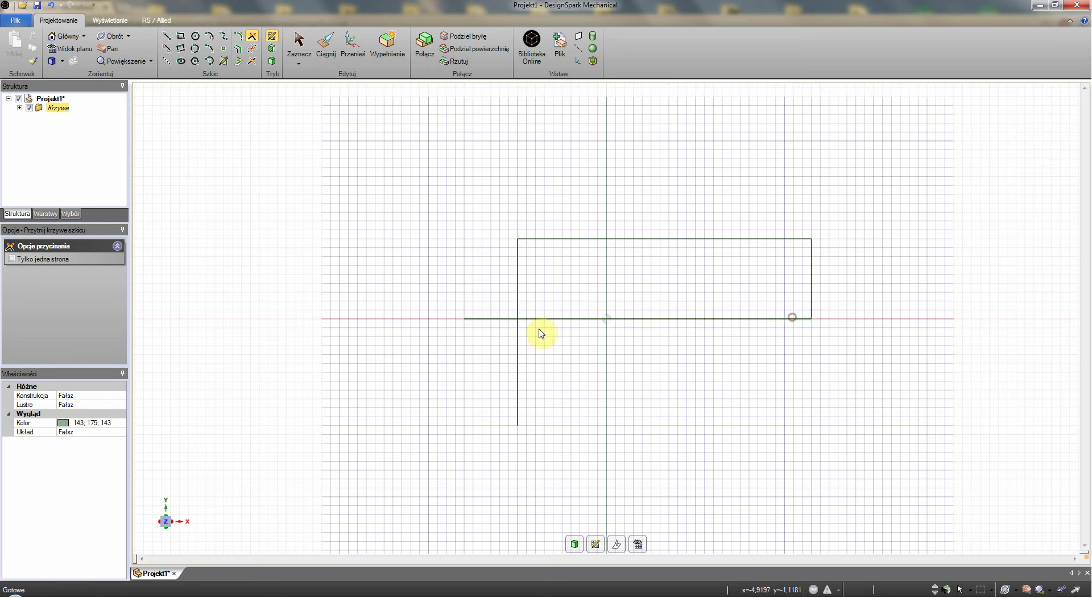
pyautogui.click(489, 319)
pyautogui.click(518, 369)
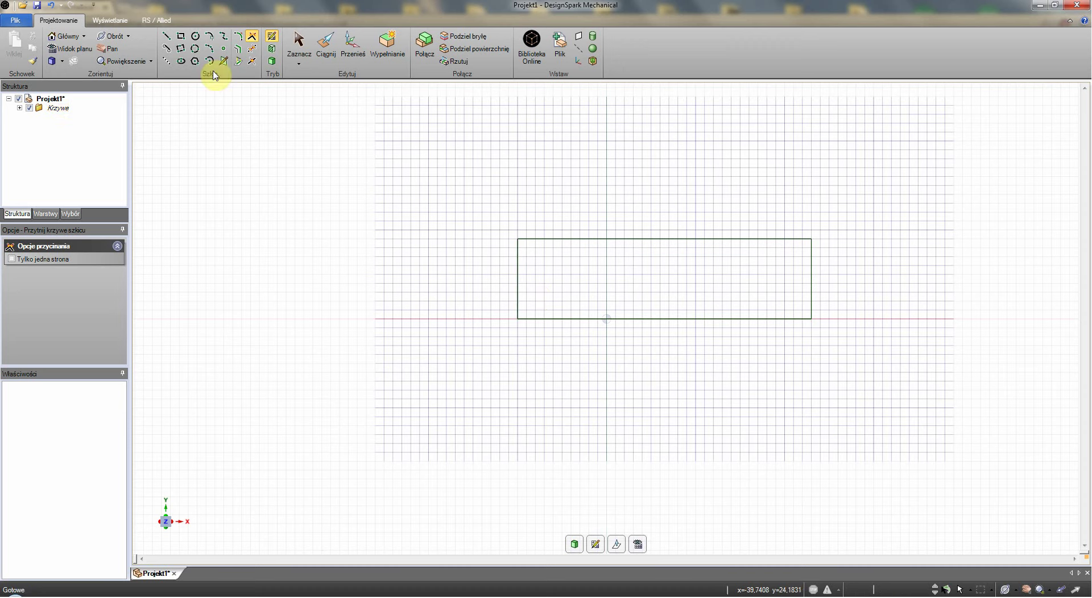
# Step: Draw a rectangle 15 mm wide and 10 mm high above the existing one, aligned with its left edge
pyautogui.click(181, 36)
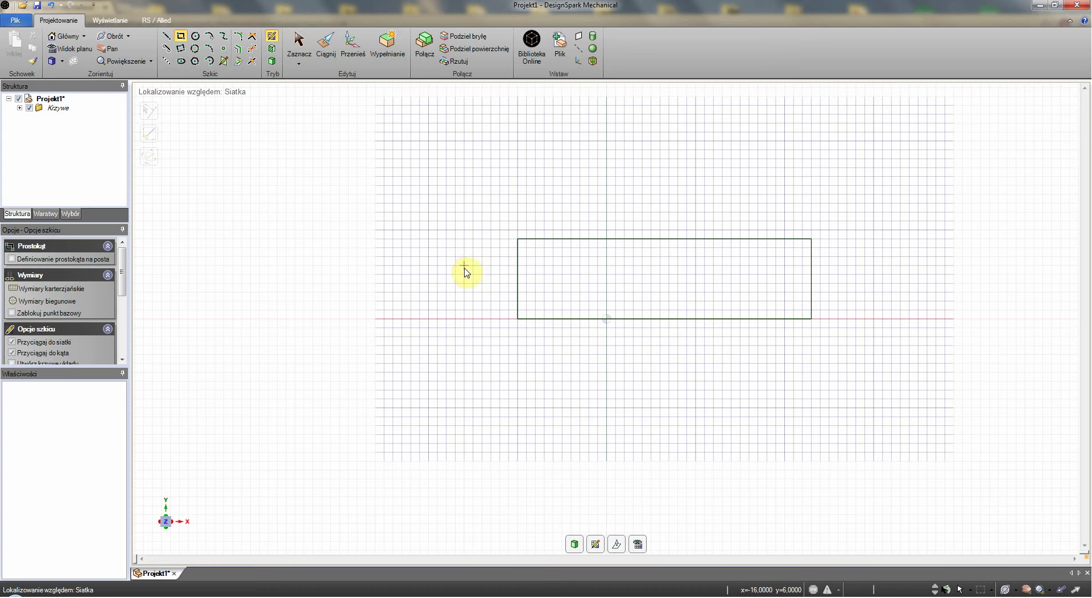
pyautogui.click(518, 112)
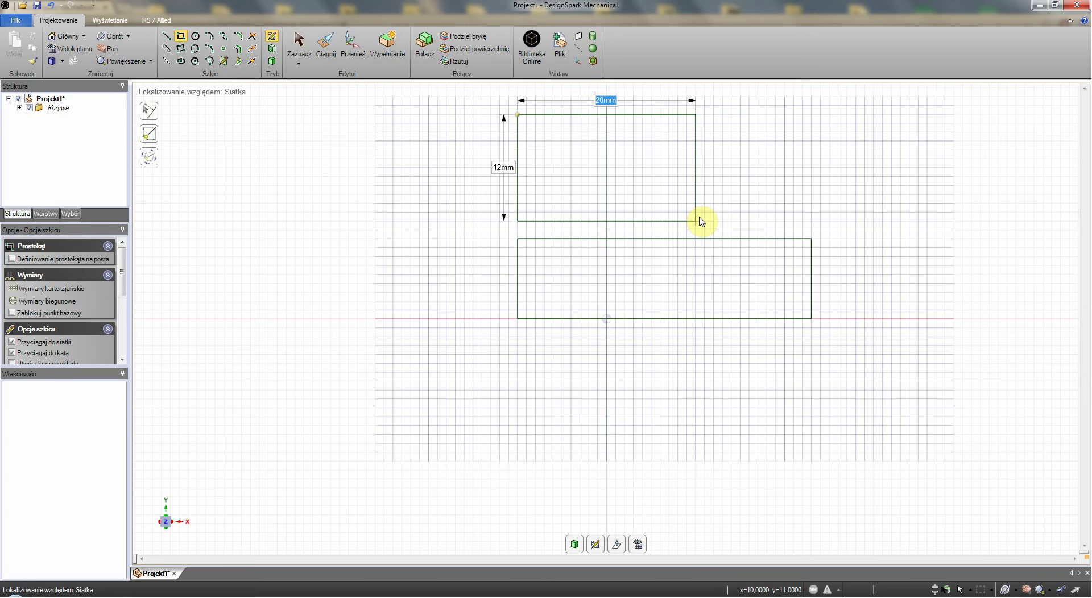
pyautogui.write('15')
pyautogui.press('Tab')
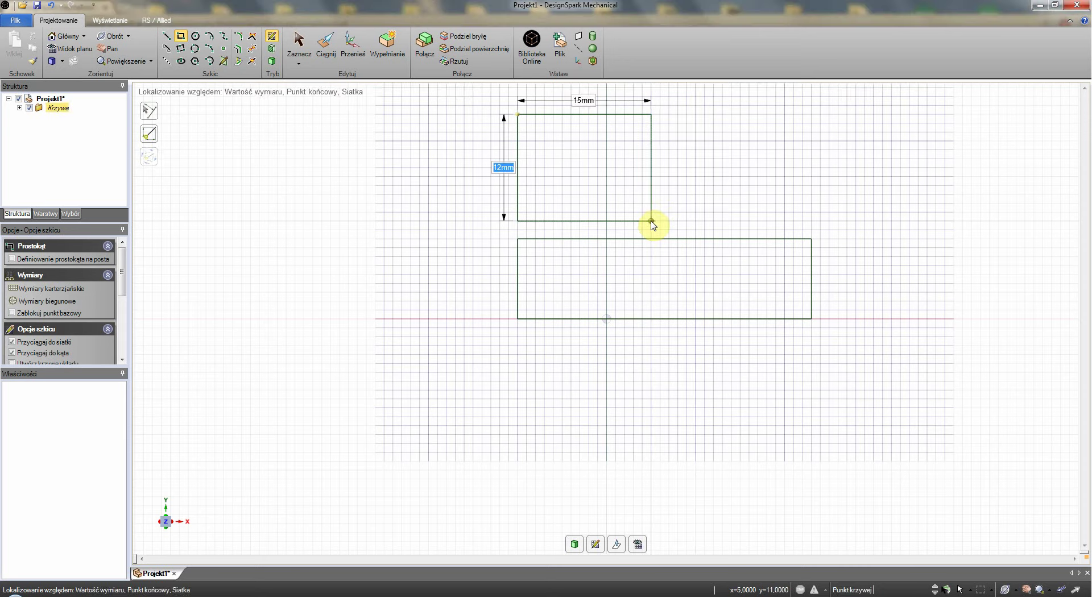
pyautogui.write('10')
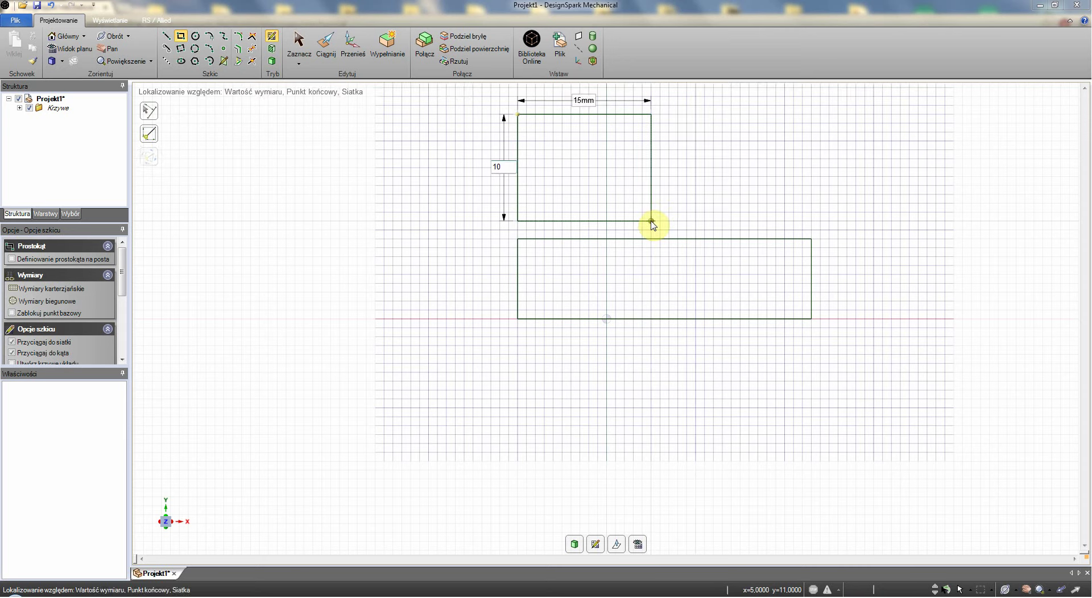
pyautogui.press('Escape')
pyautogui.write('10')
pyautogui.press('Tab')
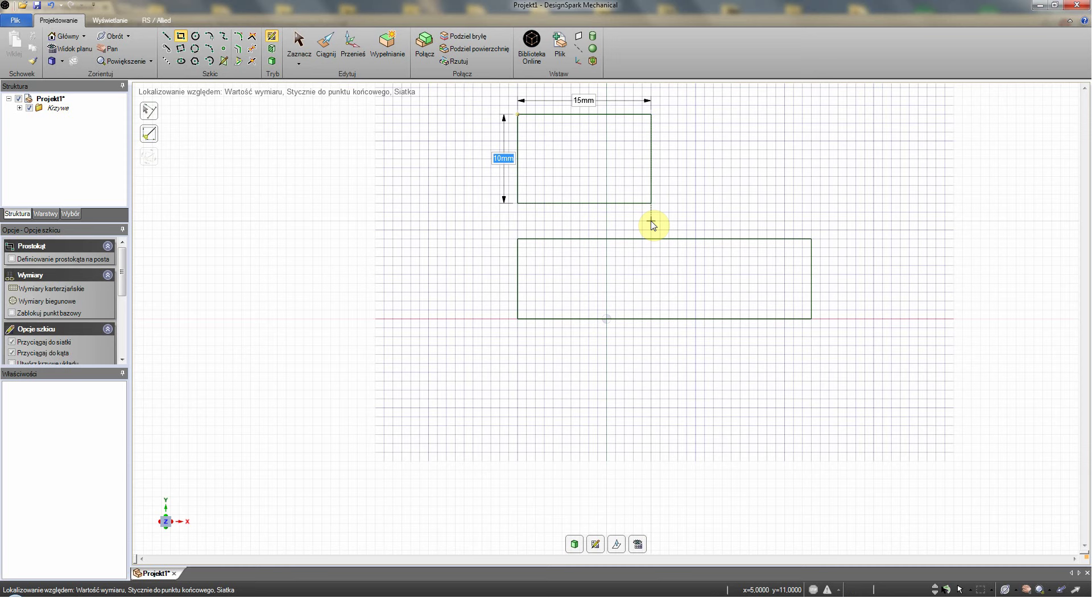
pyautogui.press('Return')
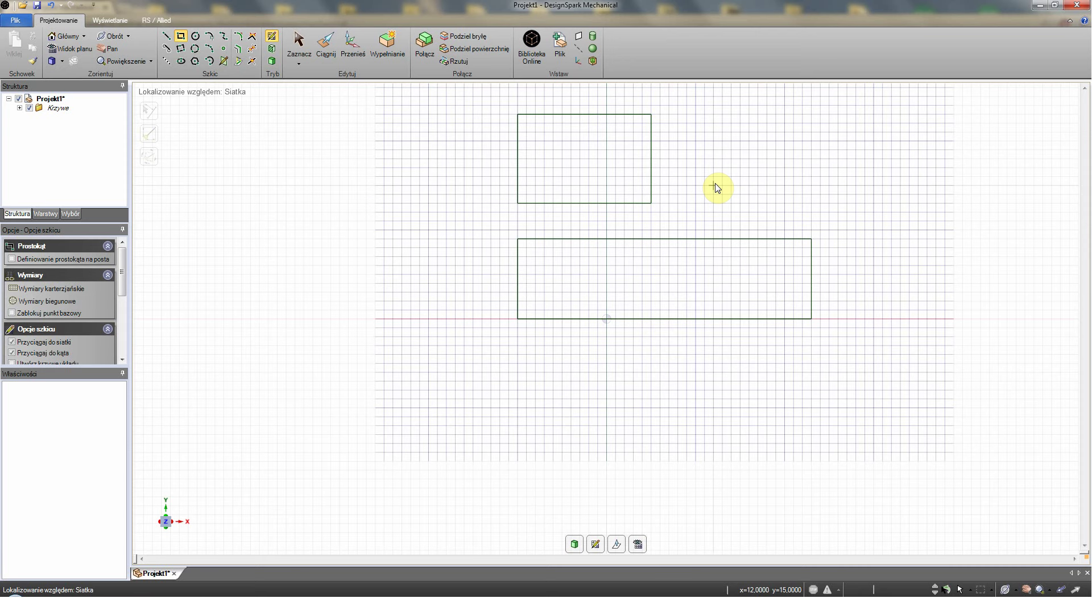
# Step: Draw a circle 12 mm in diameter below the lower-left corner of the long rectangle
pyautogui.click(195, 36)
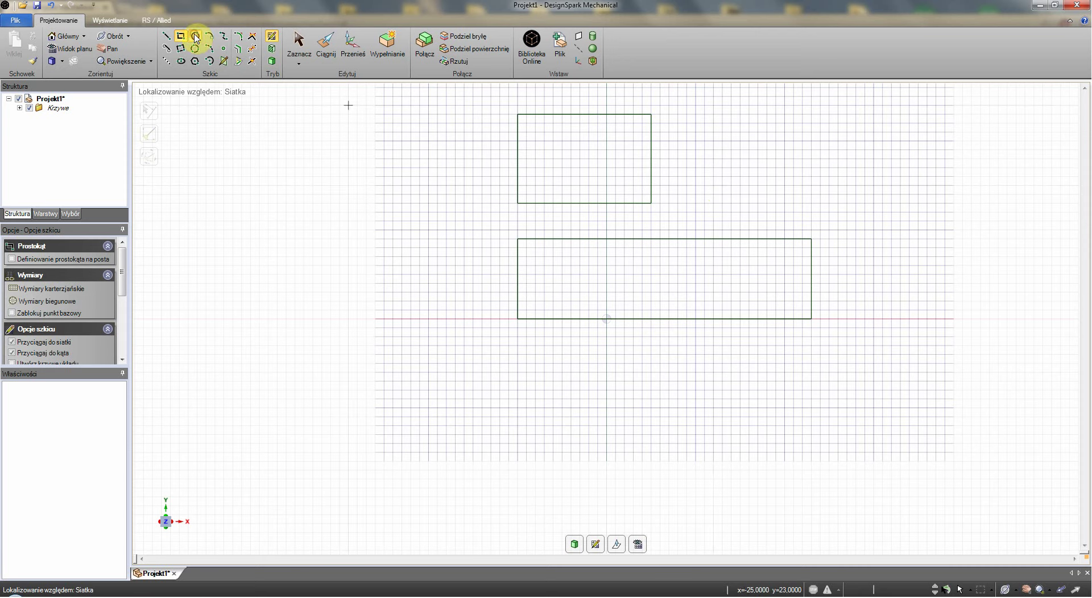
pyautogui.click(517, 408)
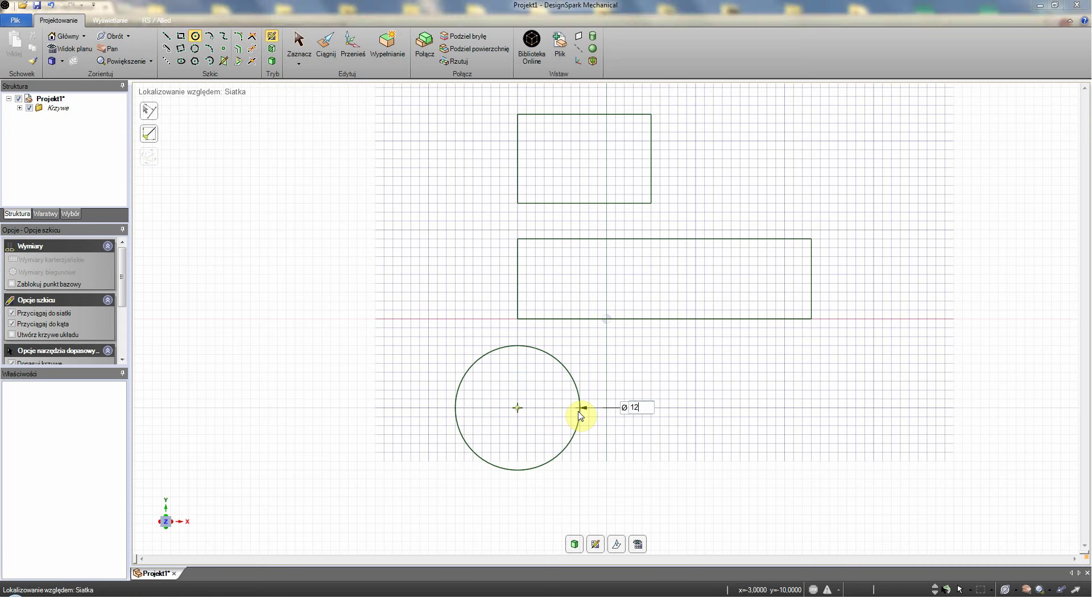
pyautogui.click(571, 408)
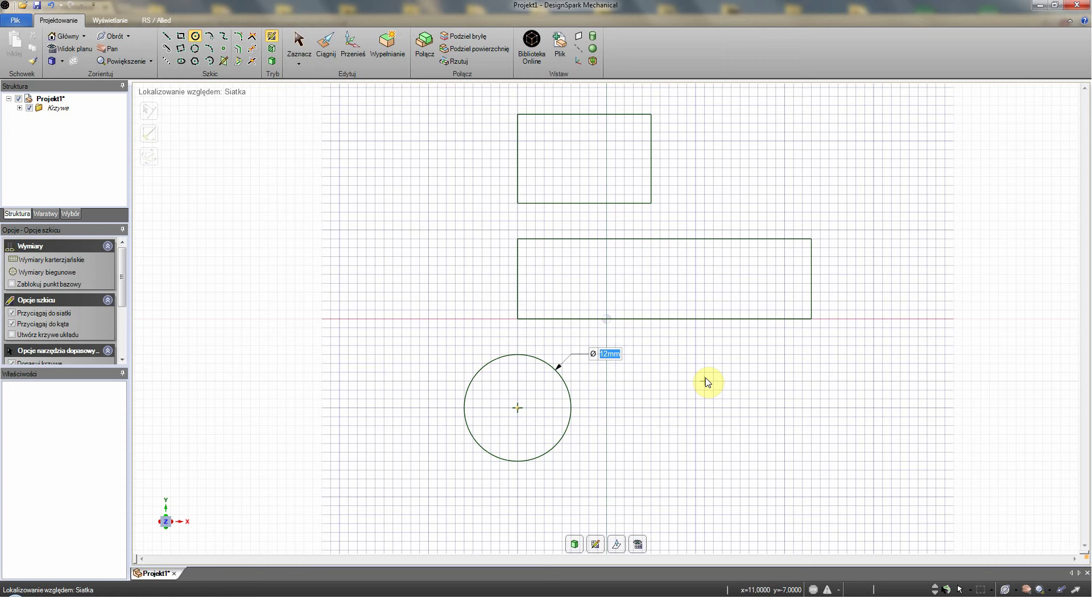
pyautogui.press('Escape')
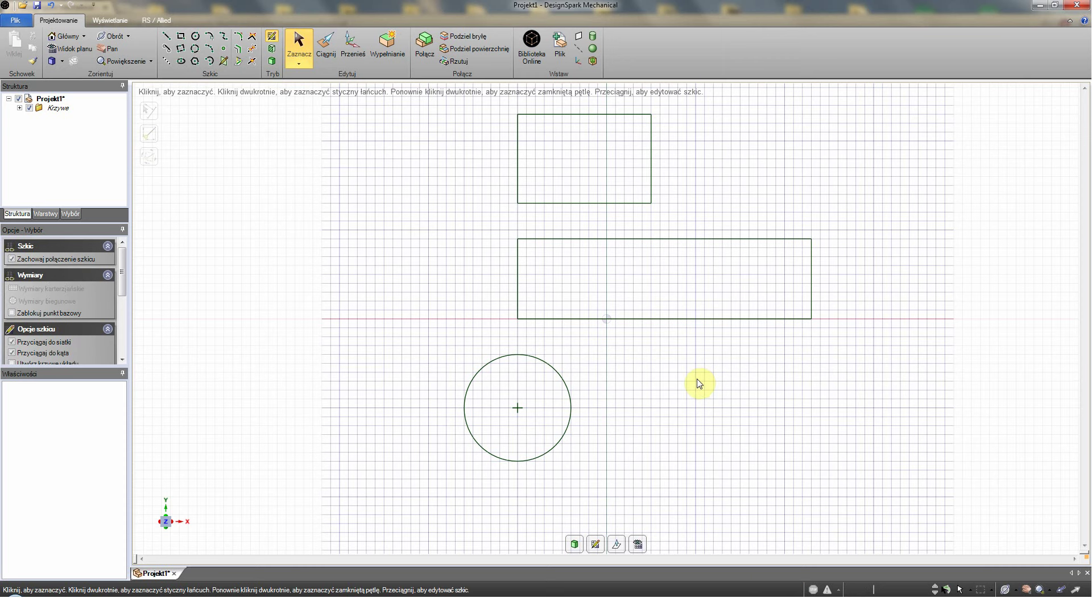
# Step: Draw an arc with a 30 mm radius between the long rectangle's two lower corners, bulging downward
pyautogui.click(210, 50)
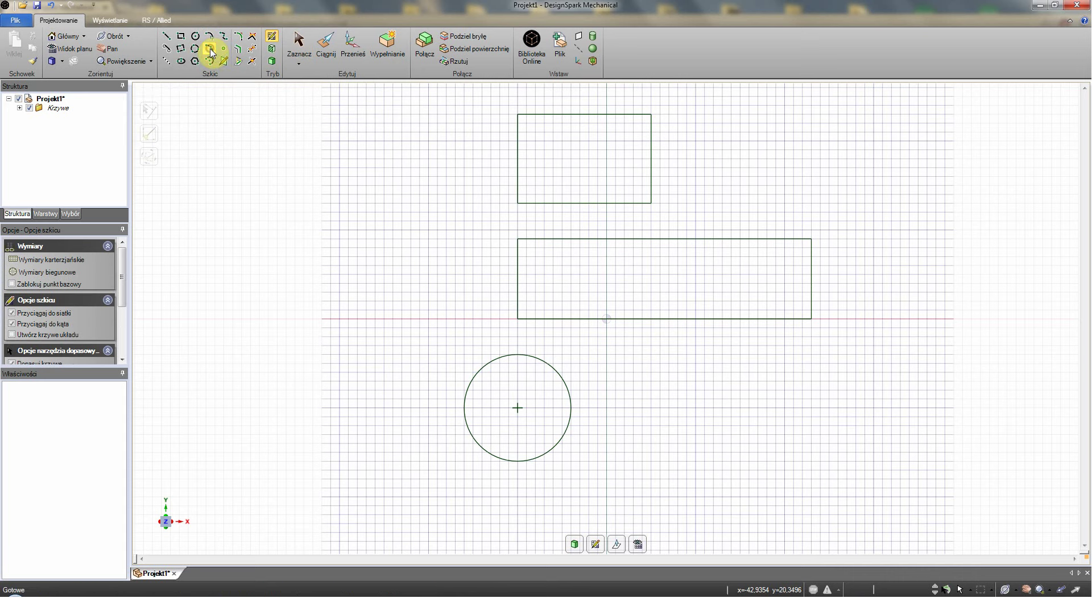
pyautogui.click(518, 319)
pyautogui.click(812, 318)
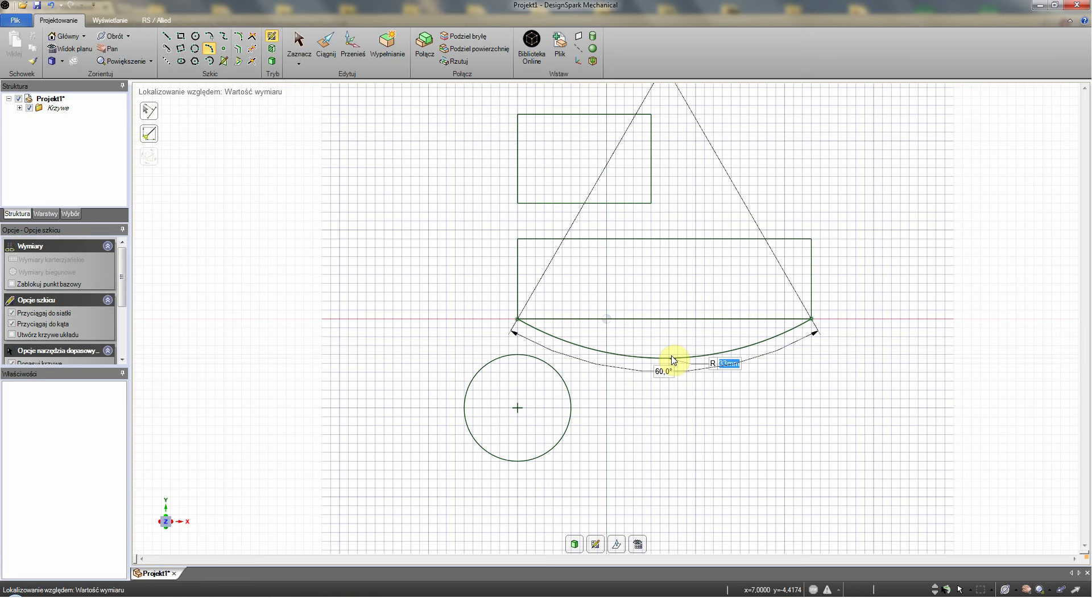
pyautogui.press('BackSpace')
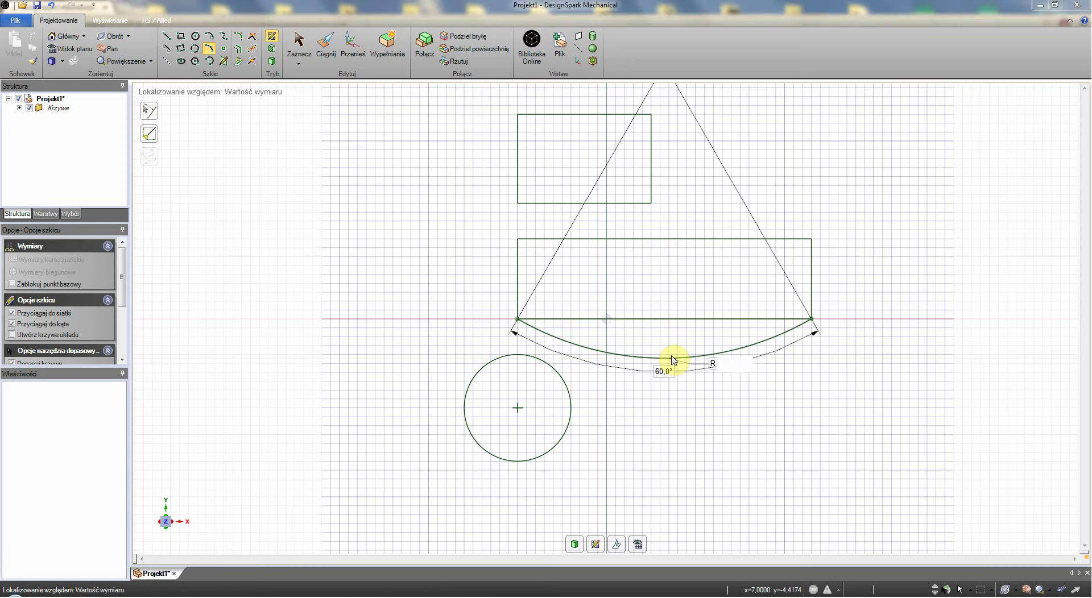
pyautogui.write('30')
pyautogui.press('Return')
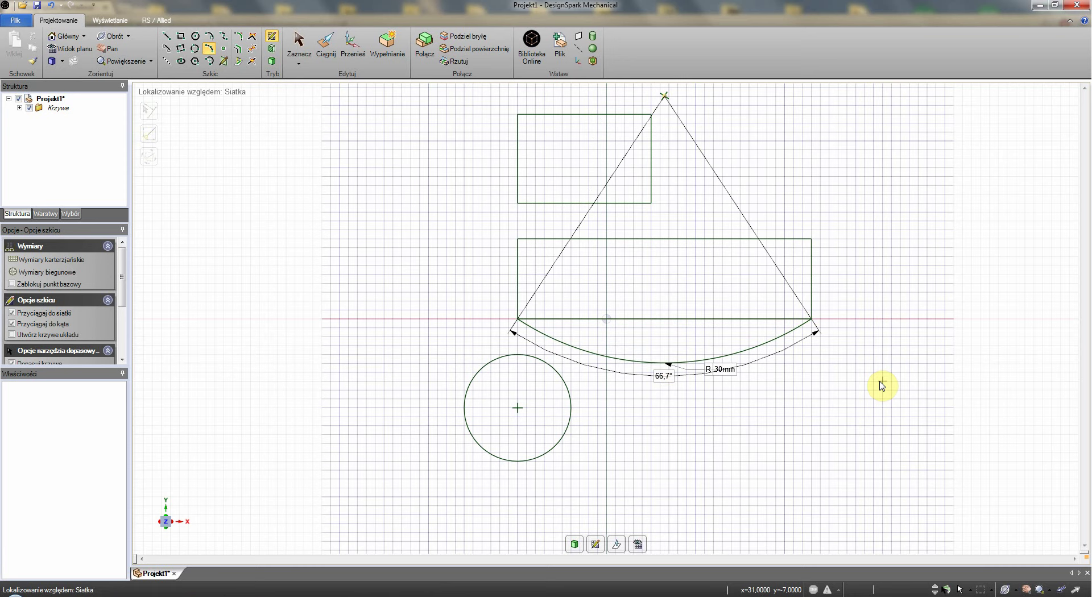
pyautogui.press('Escape')
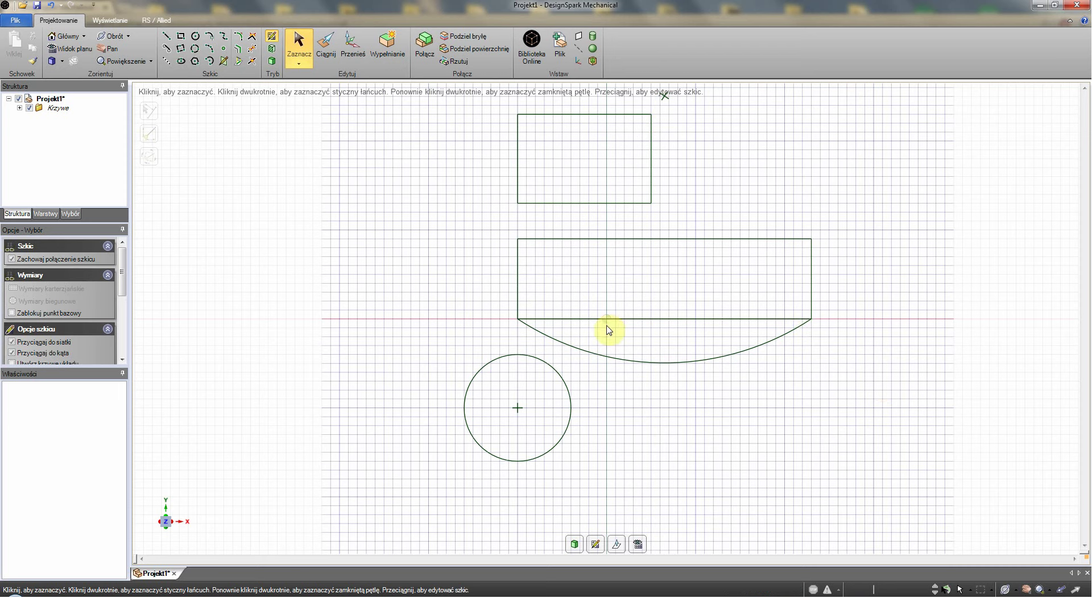
pyautogui.click(671, 363)
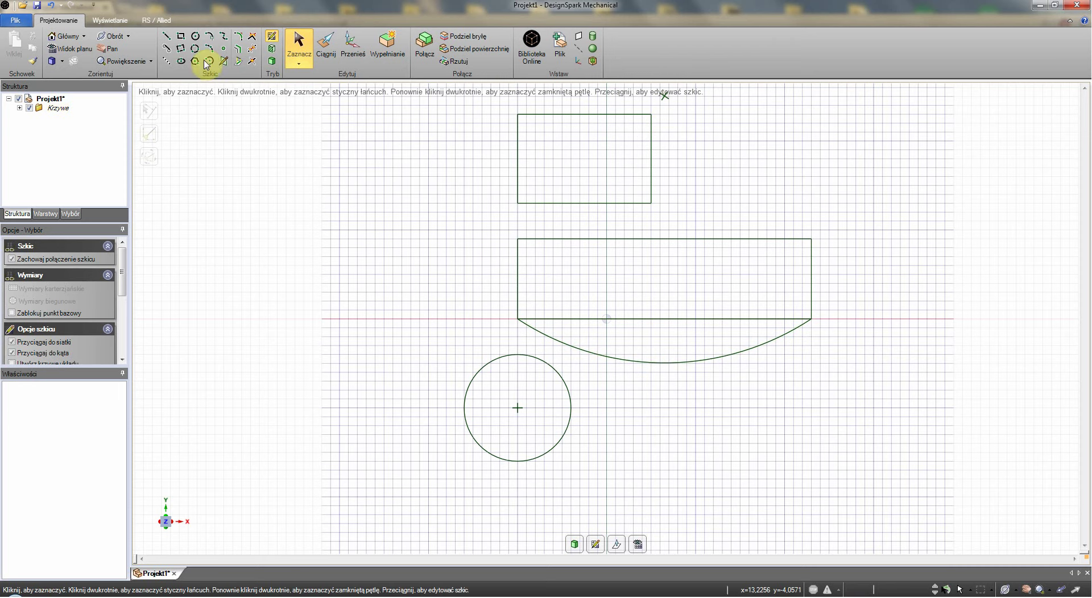
# Step: Draw a tangent line from the circle's left side to the upper-left corner of the long rectangle
pyautogui.click(170, 51)
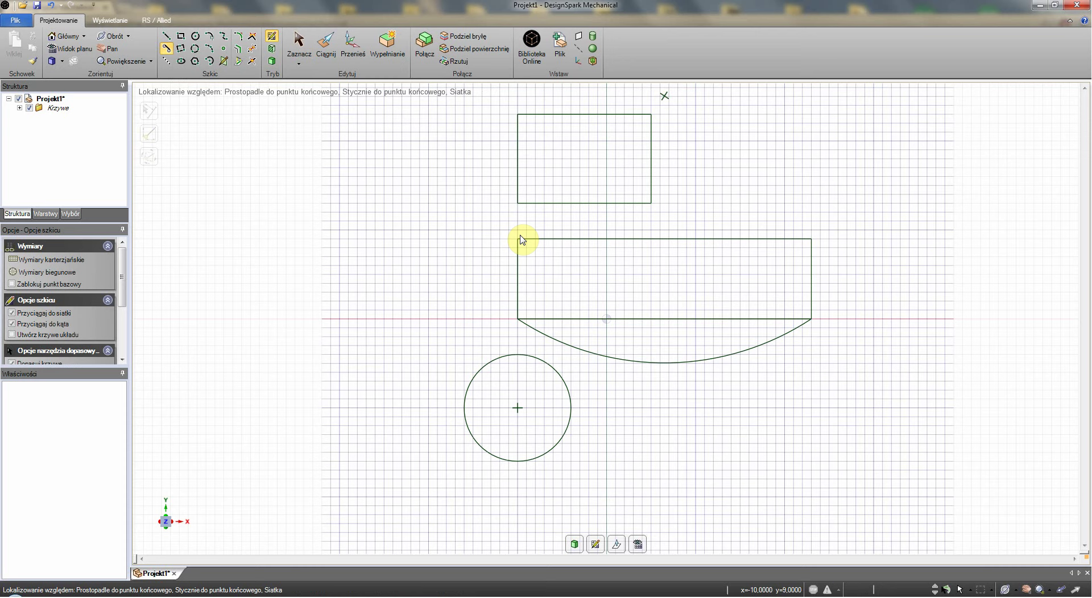
pyautogui.click(465, 398)
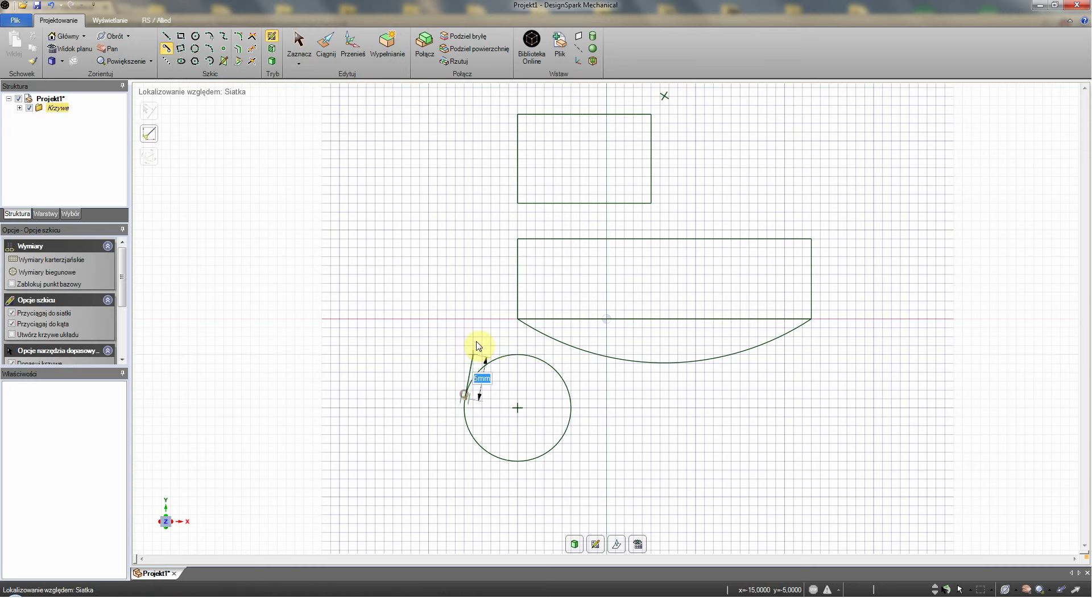
pyautogui.click(518, 240)
pyautogui.press('Escape')
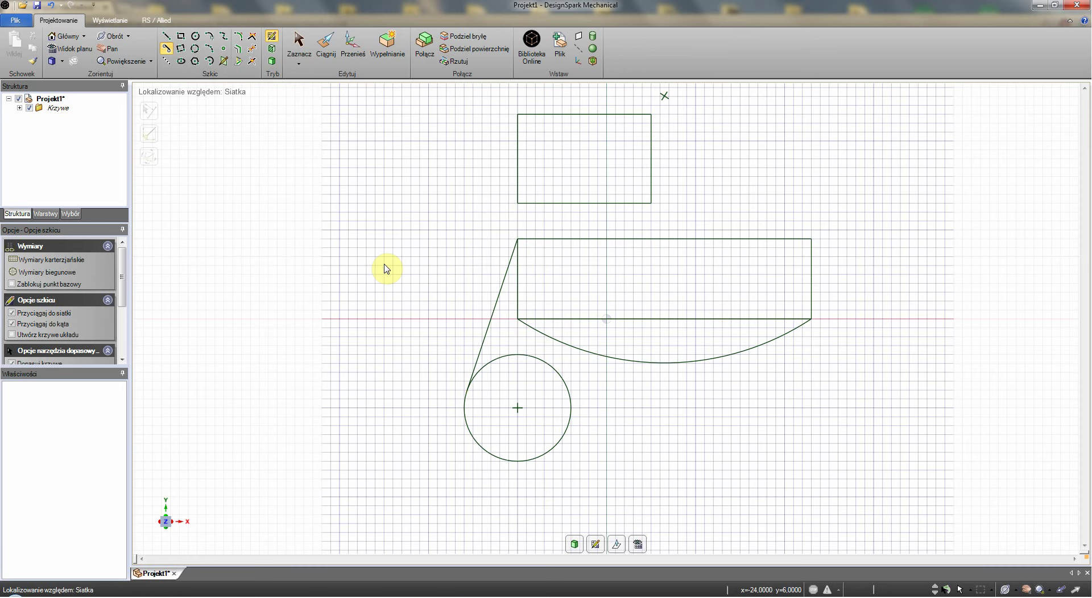
pyautogui.press('Escape')
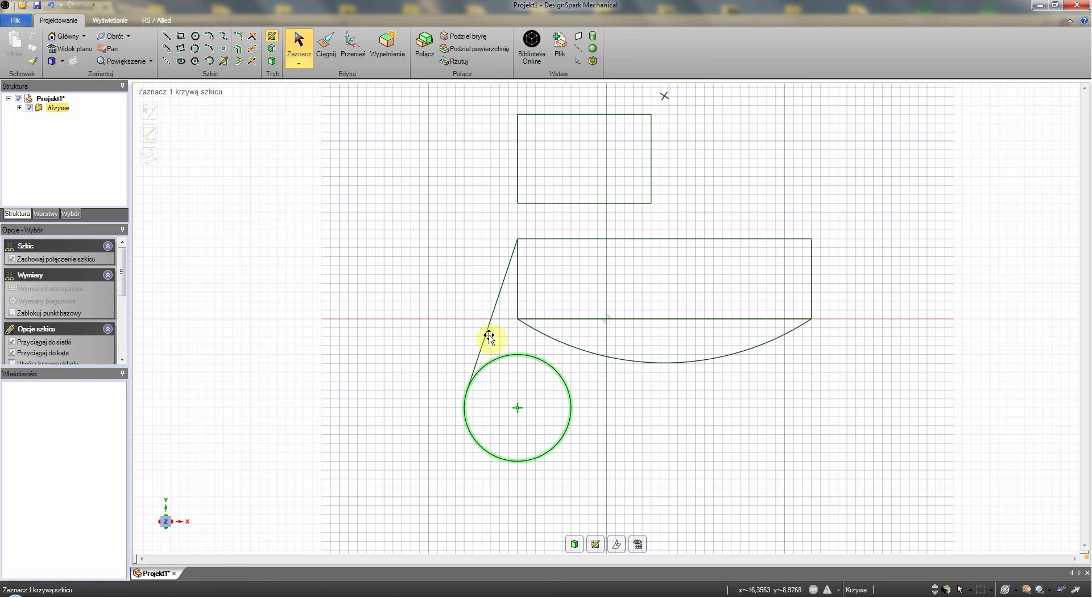
# Step: Delete the tangent line between the circle and the long rectangle
pyautogui.click(494, 309)
pyautogui.click(500, 404)
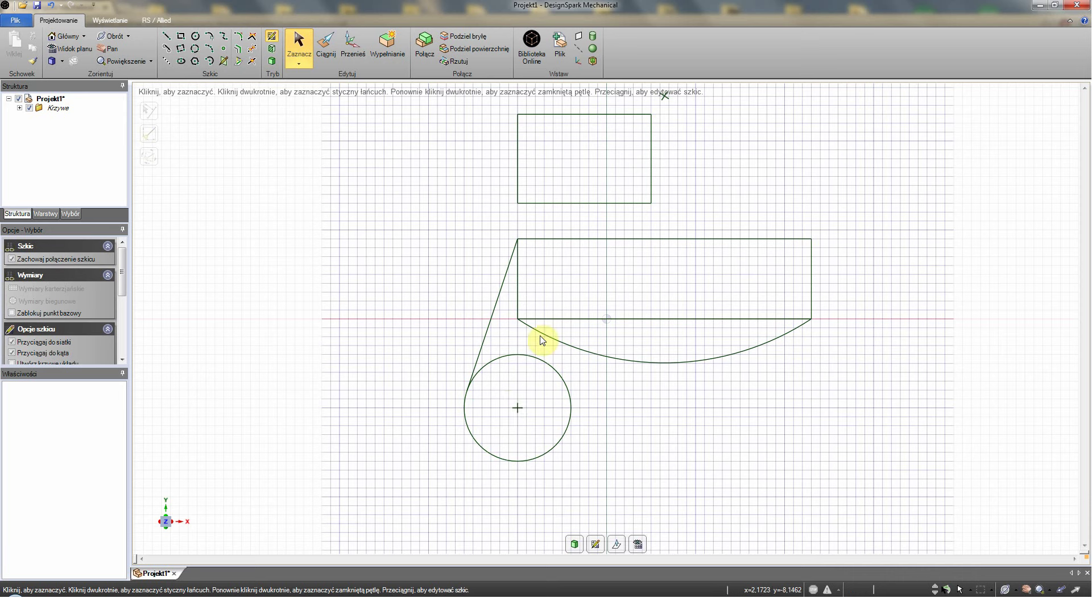
pyautogui.click(492, 313)
pyautogui.press('Delete')
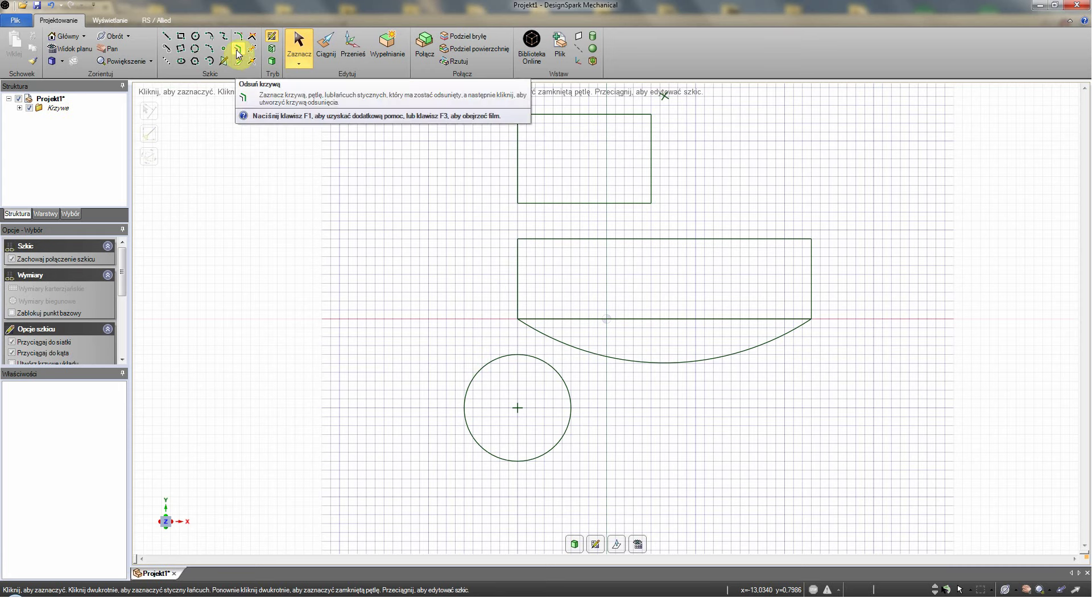
# Step: Offset the long rectangle's left side inward to create a vertical dividing line somewhat right of its middle
pyautogui.click(238, 54)
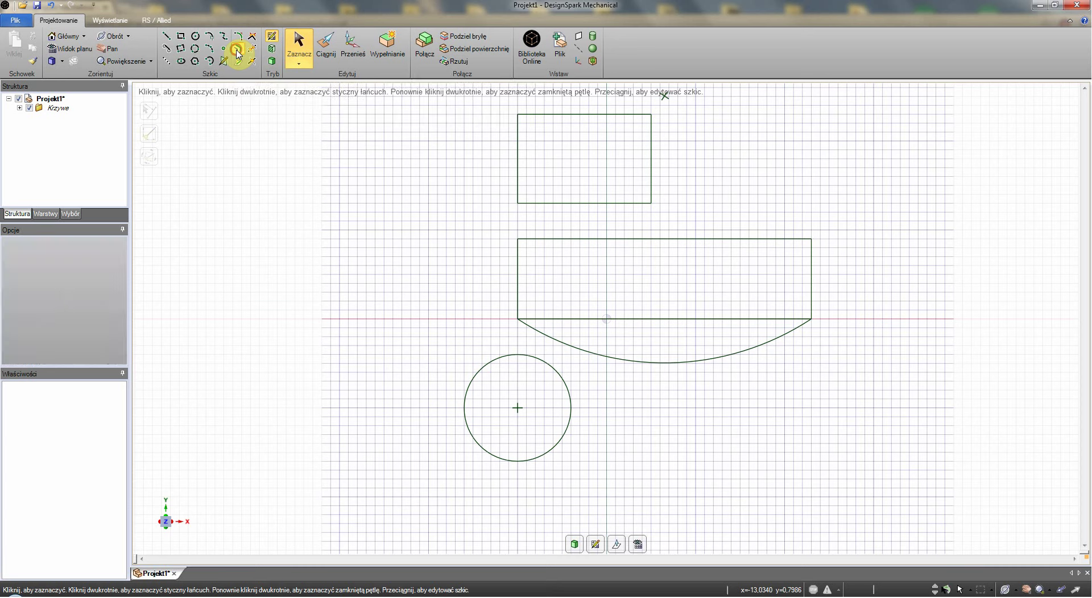
pyautogui.click(518, 275)
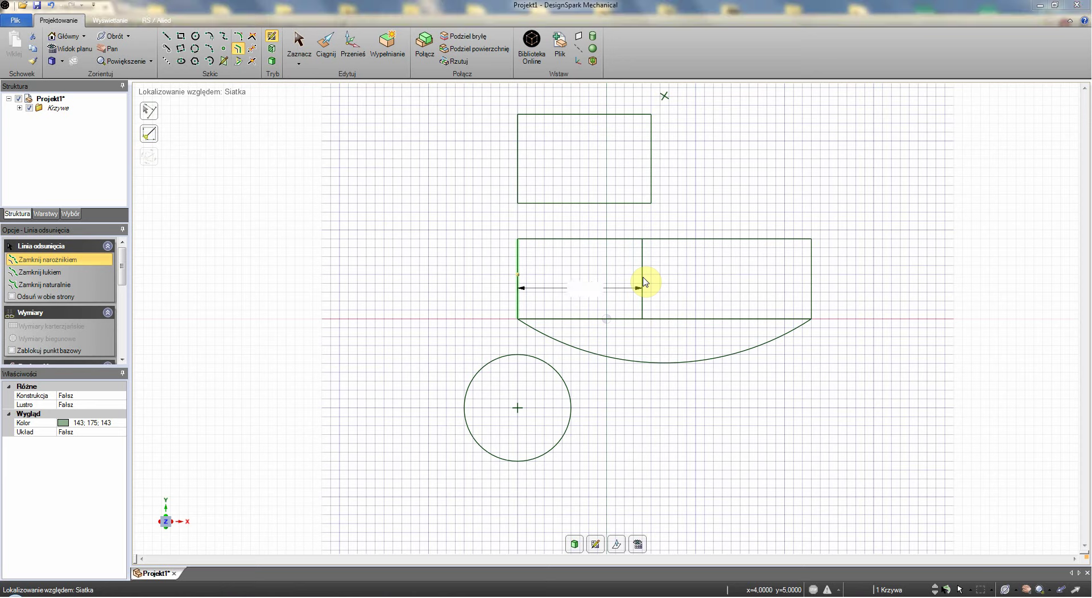
pyautogui.click(697, 279)
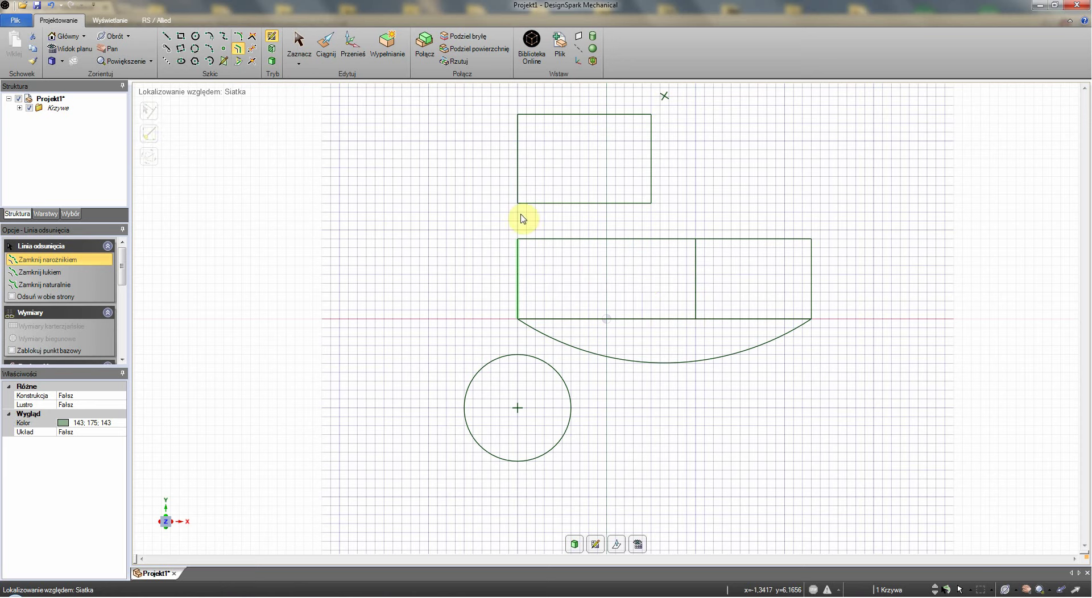
# Step: Split the bottom side of the upper rectangle at its midpoint
pyautogui.click(252, 61)
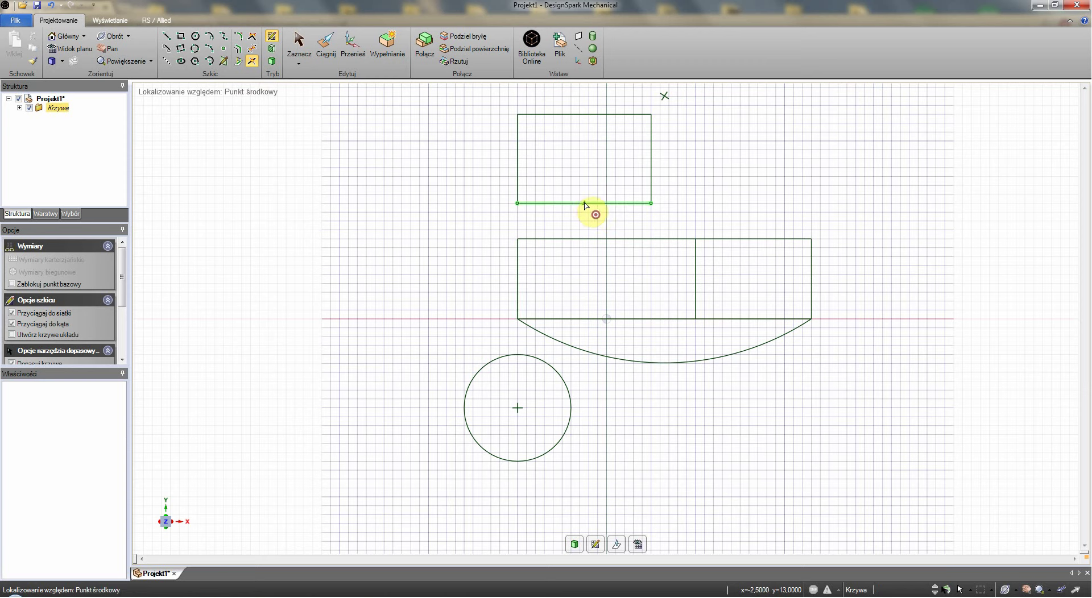
pyautogui.click(593, 204)
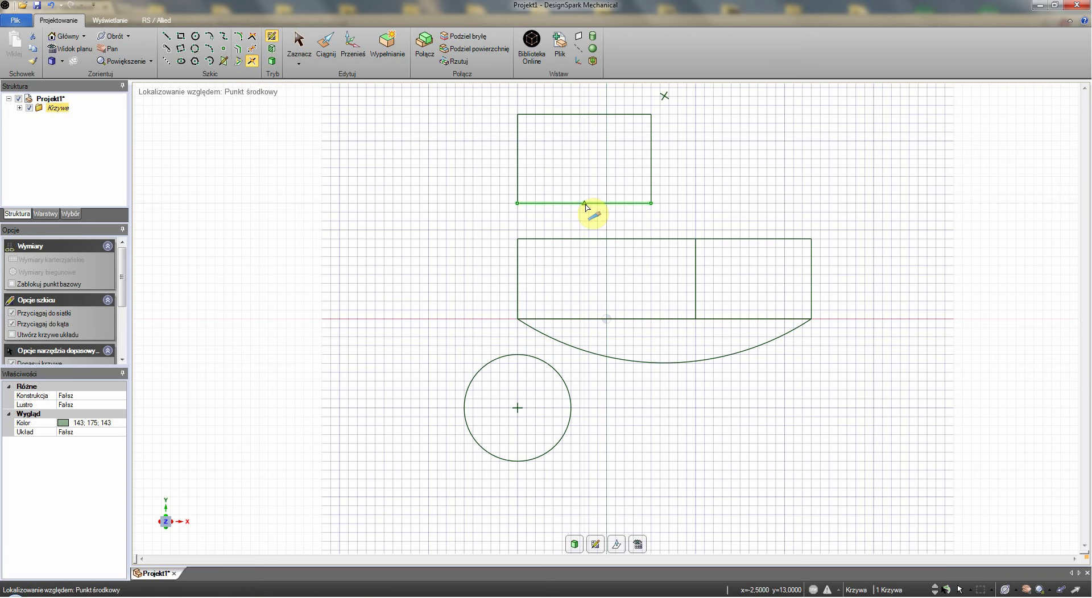
pyautogui.click(586, 204)
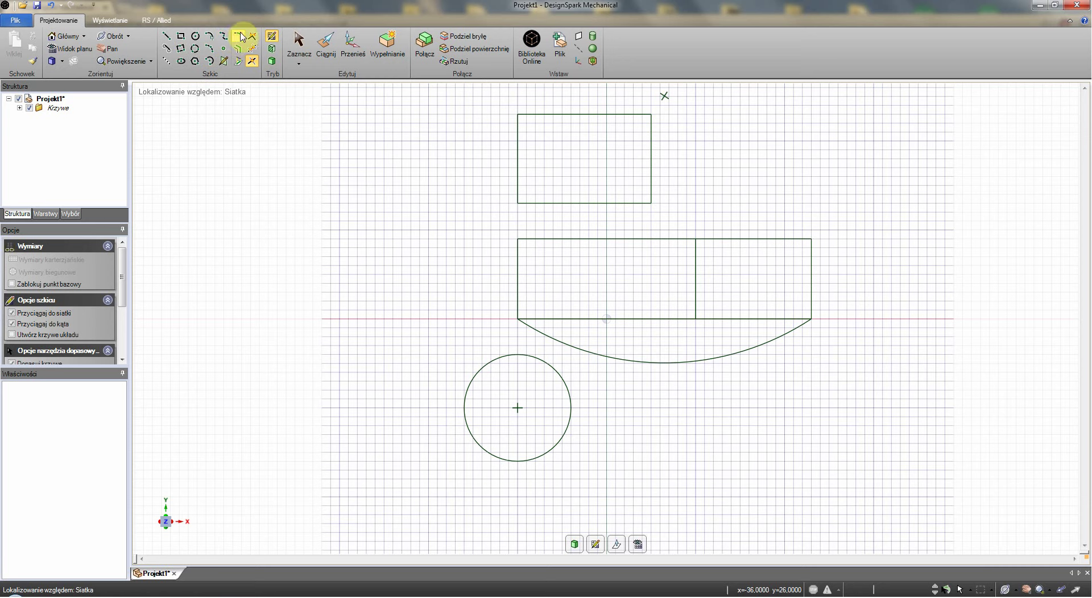
pyautogui.click(254, 58)
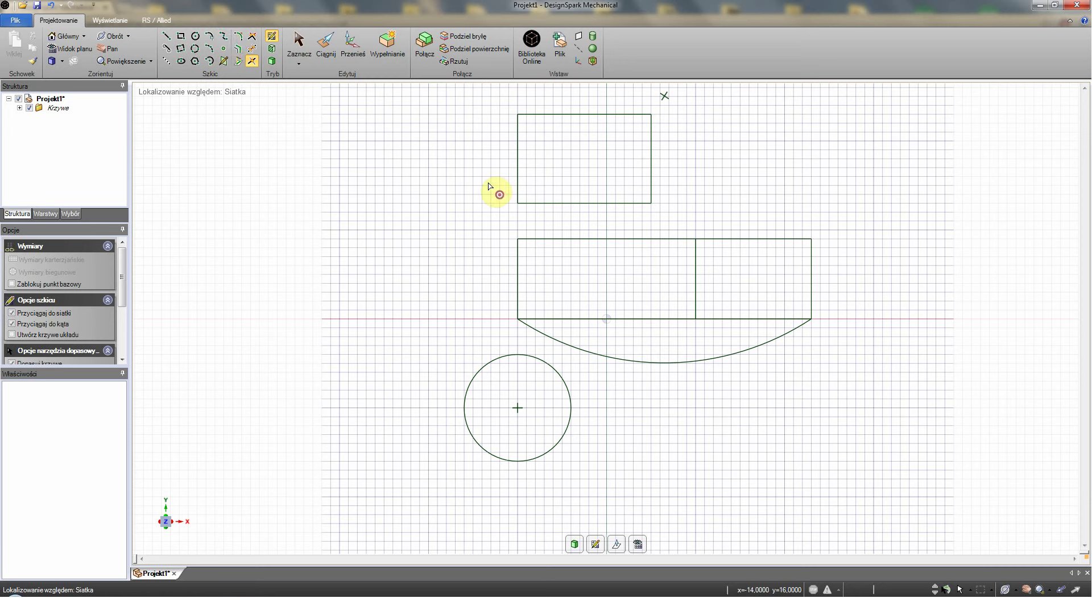
pyautogui.press('Escape')
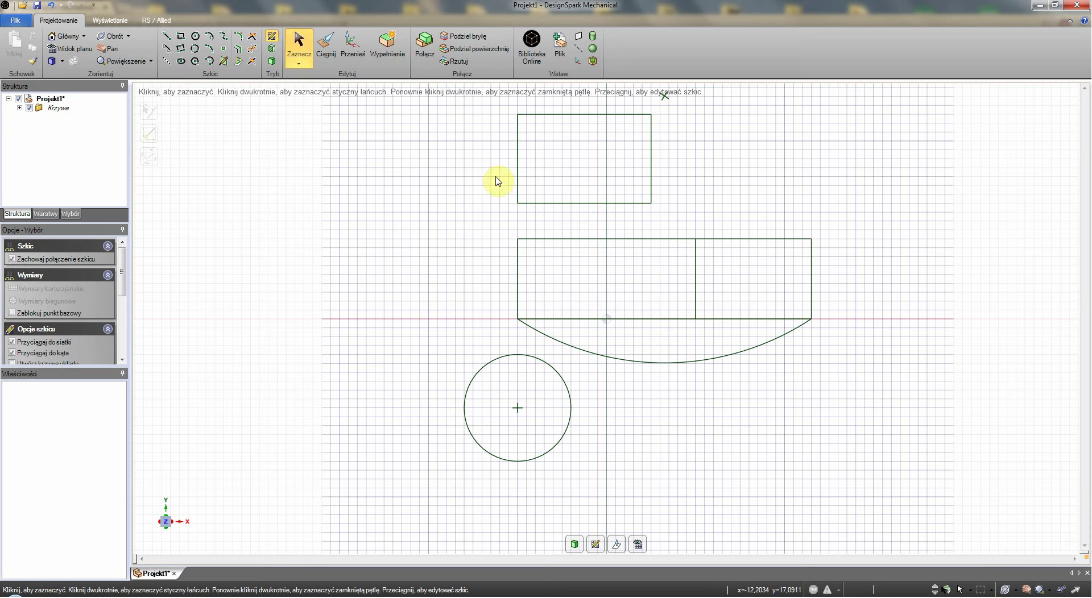
# Step: Delete the whole upper rectangle and the 12 mm circle from the sketch
pyautogui.moveTo(489, 94); pyautogui.dragTo(690, 212)
pyautogui.press('Delete')
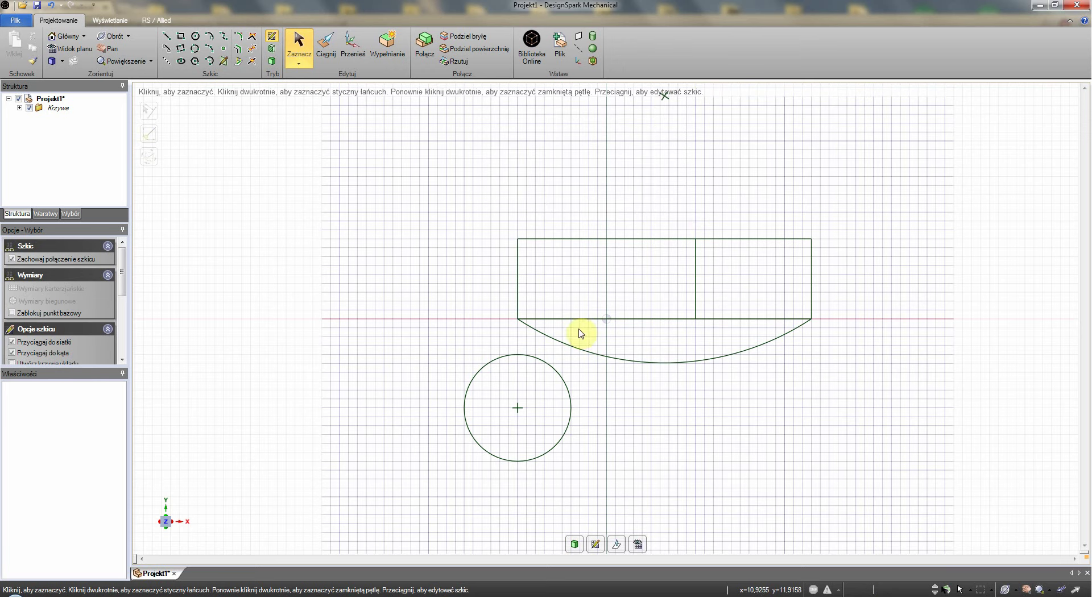
pyautogui.click(553, 373)
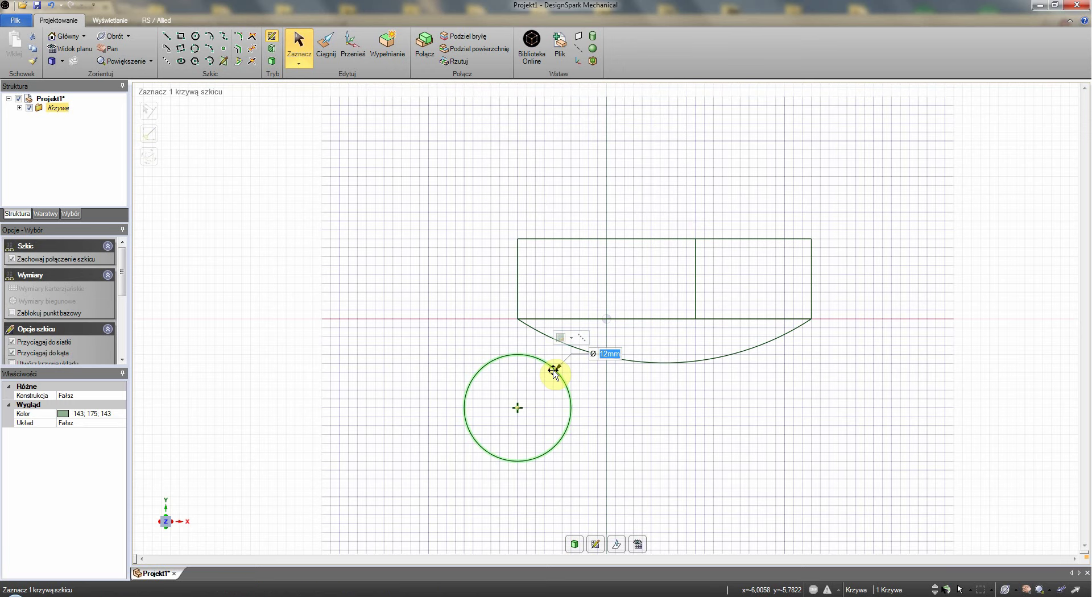
pyautogui.press('Delete')
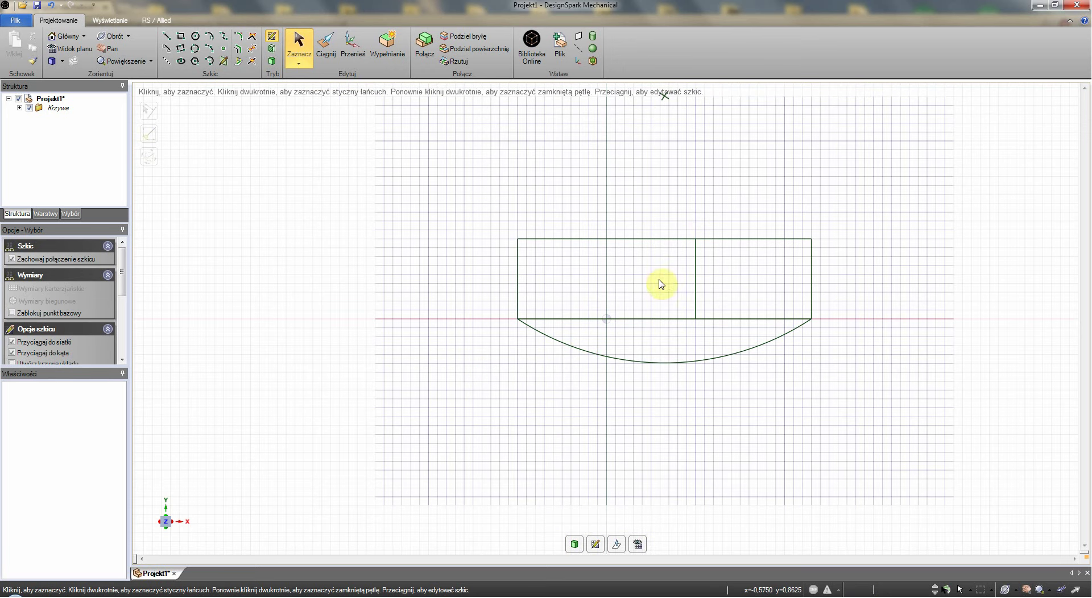
# Step: Delete the vertical dividing line and the long rectangle's bottom side, leaving one outline closed by the arc
pyautogui.click(695, 272)
pyautogui.press('Delete')
pyautogui.click(682, 319)
pyautogui.press('Delete')
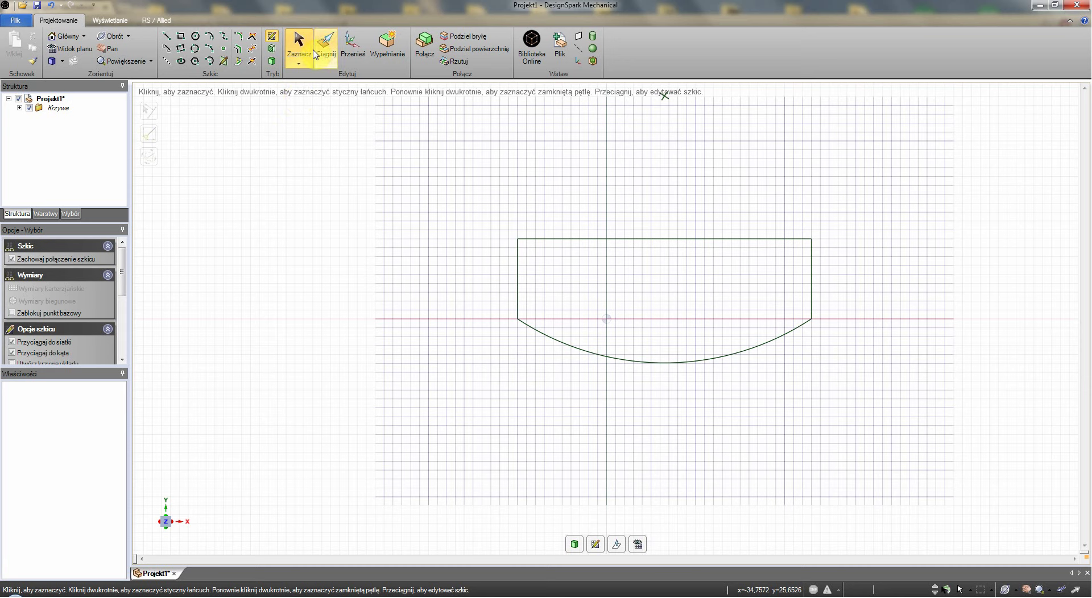
# Step: Check that the outline forms a closed loop by selecting its top edge and the whole connected chain, and clear the selection
pyautogui.click(296, 44)
pyautogui.click(584, 239)
pyautogui.click(583, 238)
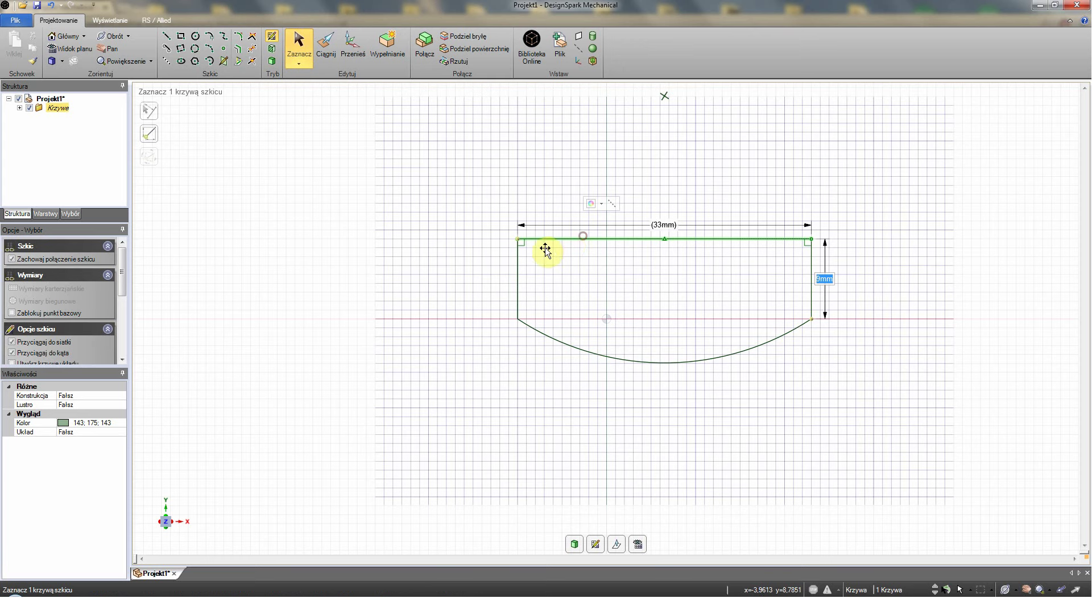
pyautogui.click(695, 181)
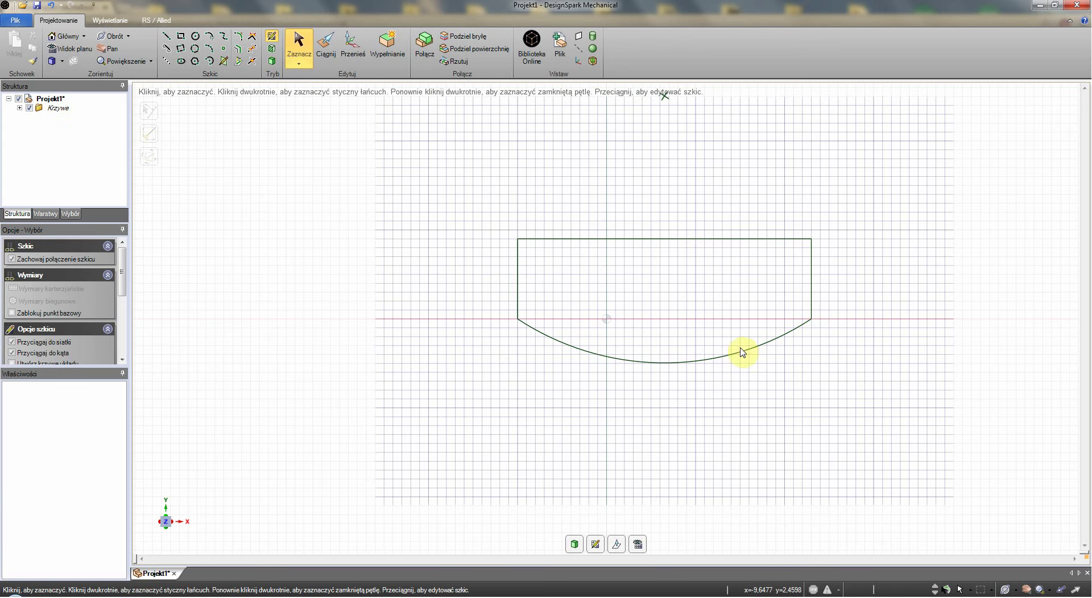
pyautogui.doubleClick(587, 240)
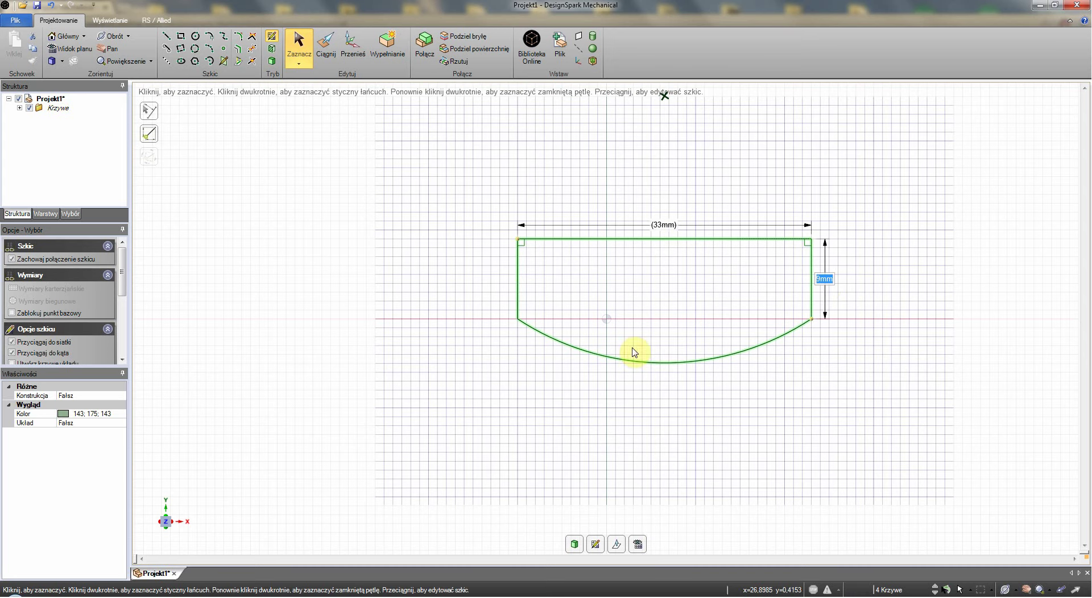
pyautogui.click(717, 263)
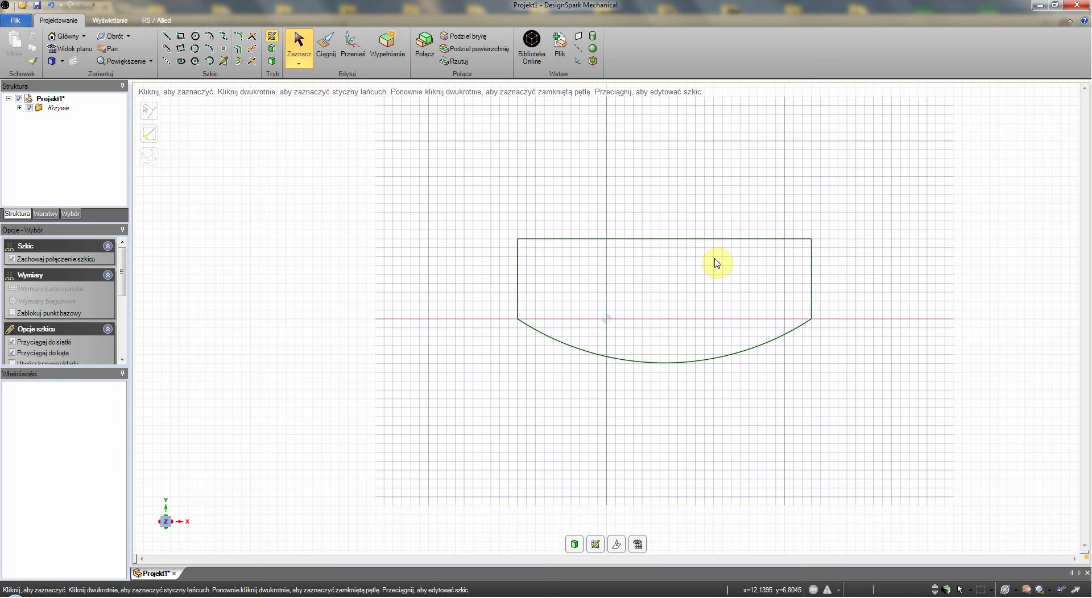
# Step: Switch from sketch mode to 3D mode to turn the closed outline into a surface, and view it at an angle
pyautogui.click(271, 62)
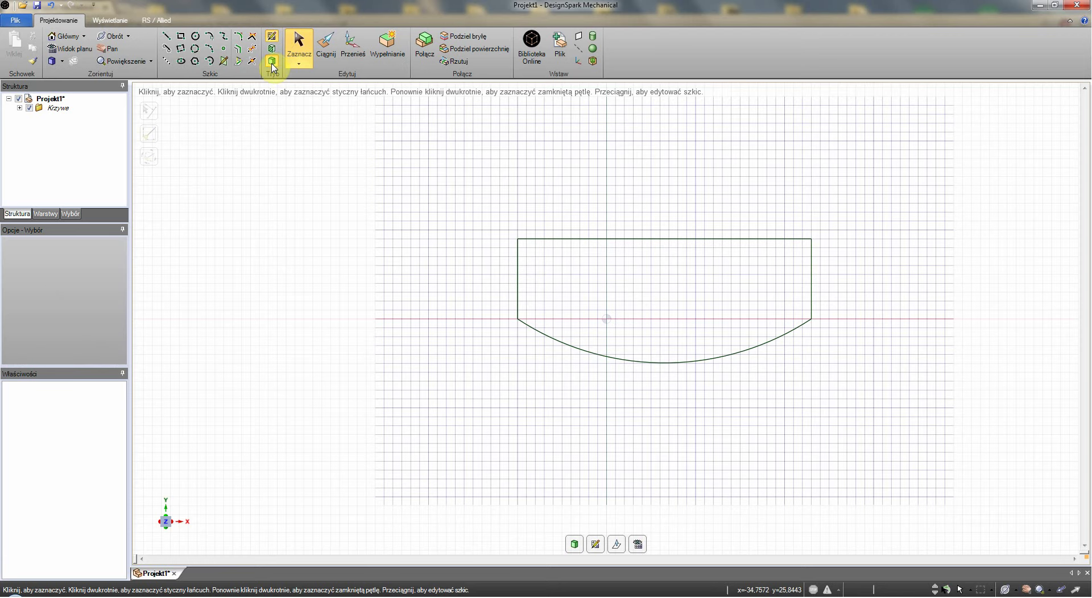
pyautogui.click(807, 297)
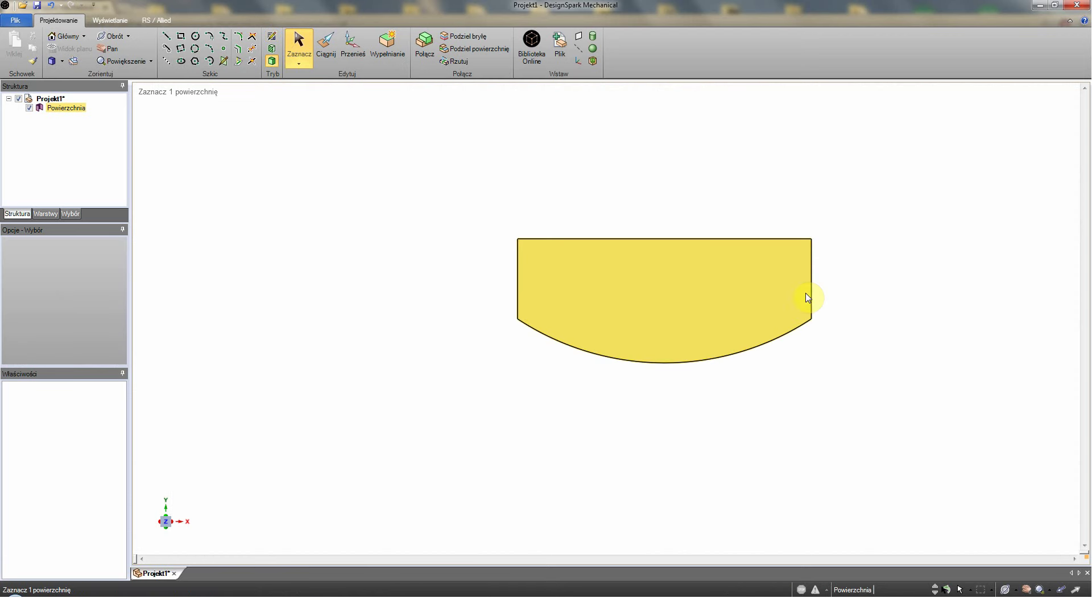
pyautogui.click(923, 263)
pyautogui.moveTo(917, 259)
pyautogui.mouseDown(button='middle')
pyautogui.moveTo(950, 212)
pyautogui.moveTo(872, 188)
pyautogui.moveTo(896, 181)
pyautogui.moveTo(910, 199)
pyautogui.moveTo(933, 187)
pyautogui.moveTo(894, 146)
pyautogui.moveTo(908, 190)
pyautogui.mouseUp(button='middle')
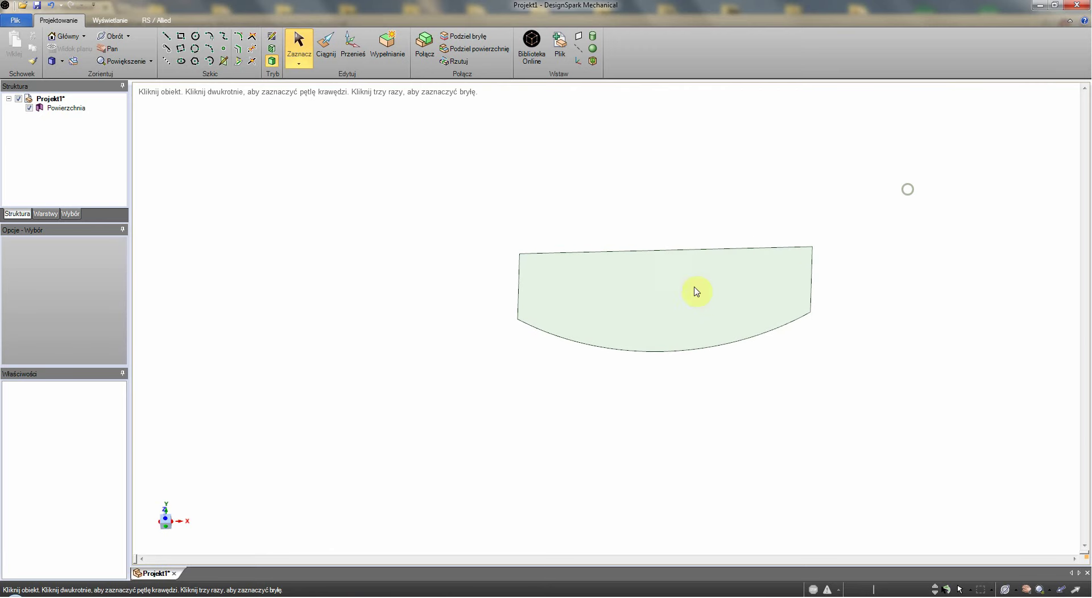
pyautogui.click(554, 287)
pyautogui.click(902, 373)
pyautogui.click(740, 308)
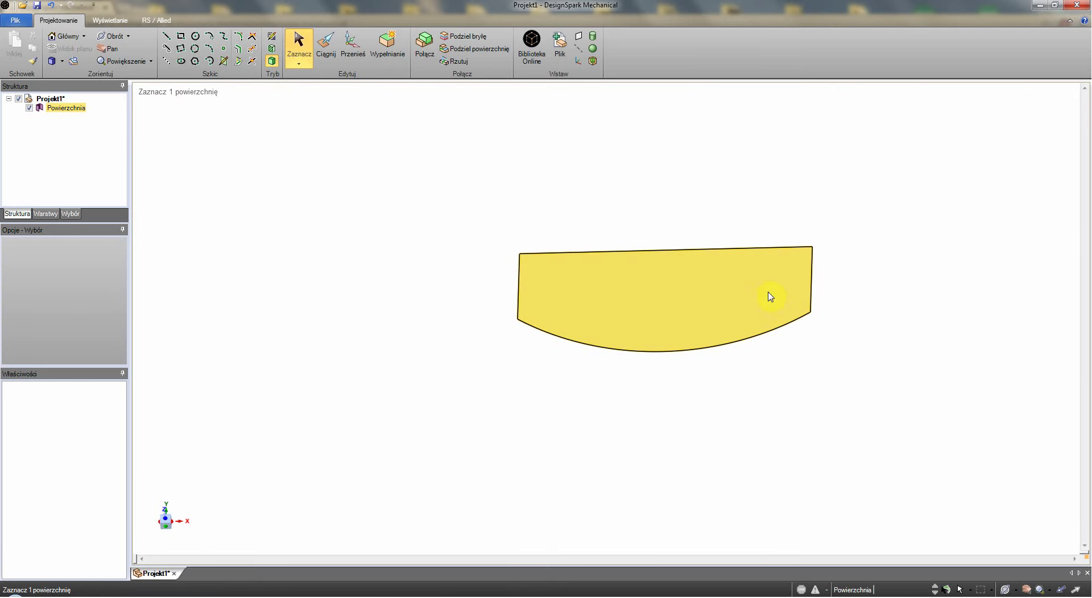
# Step: Pull the flat arc-sided surface upward into a solid 5 mm thick, and leave the Pull tool
pyautogui.click(687, 303)
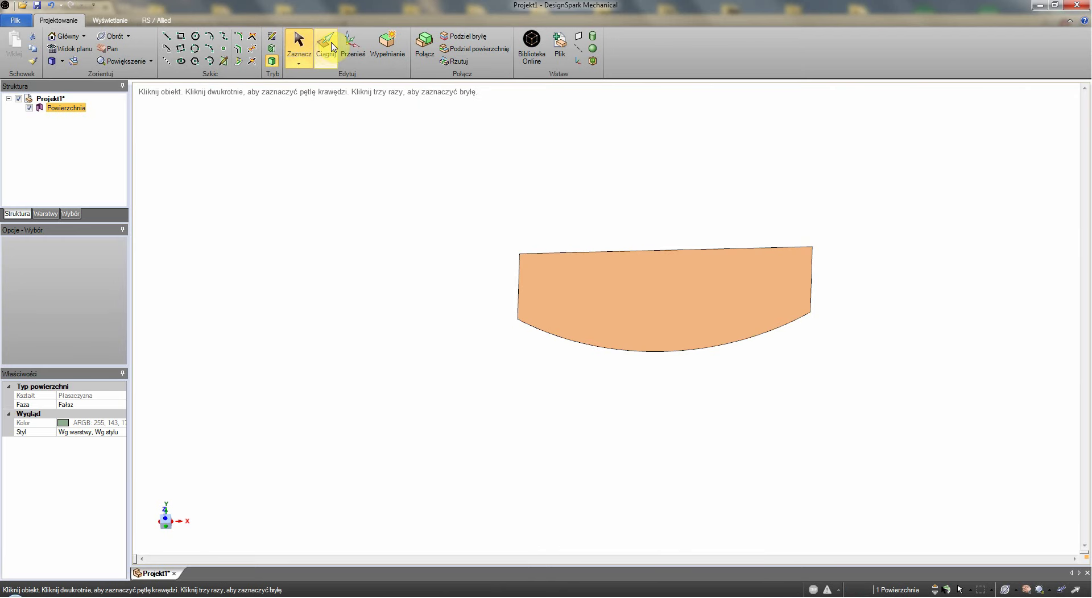
pyautogui.click(327, 50)
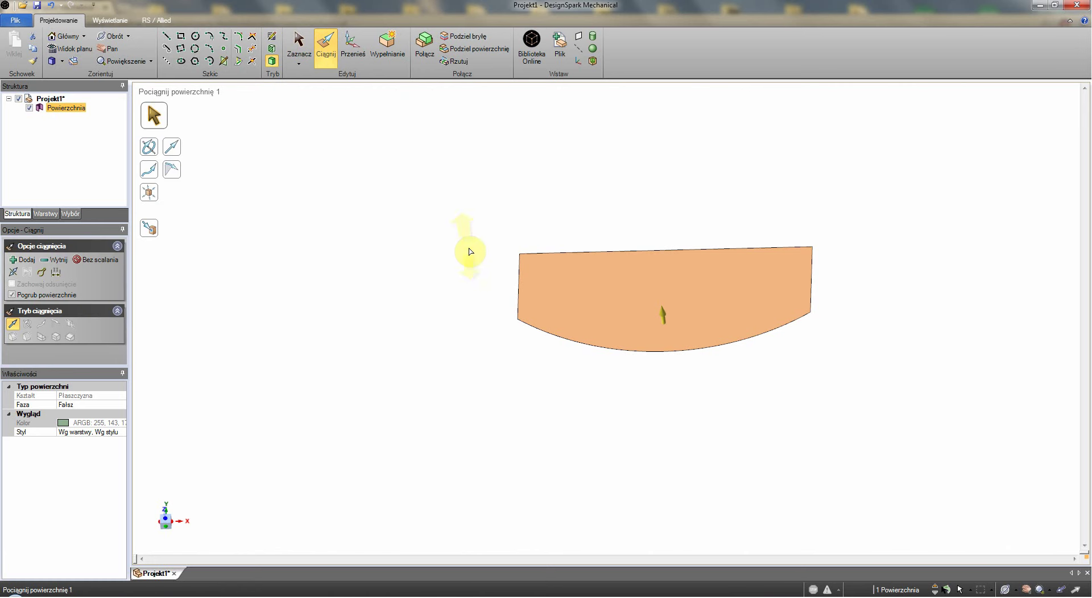
pyautogui.moveTo(545, 370)
pyautogui.mouseDown(button='middle')
pyautogui.moveTo(541, 337)
pyautogui.moveTo(556, 353)
pyautogui.mouseUp(button='middle')
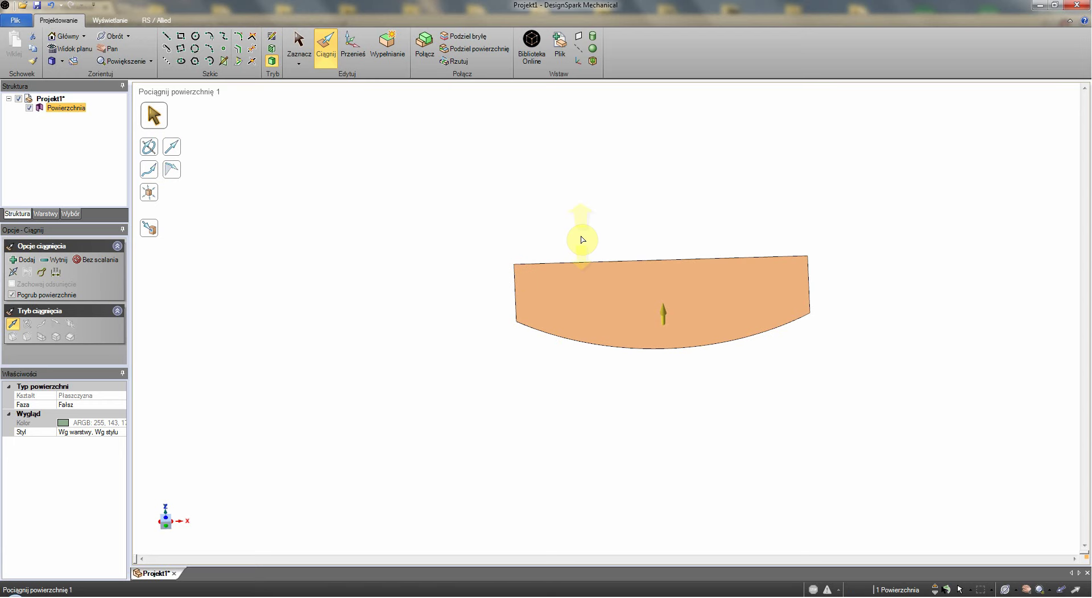
pyautogui.moveTo(782, 236); pyautogui.dragTo(861, 268, button='middle')
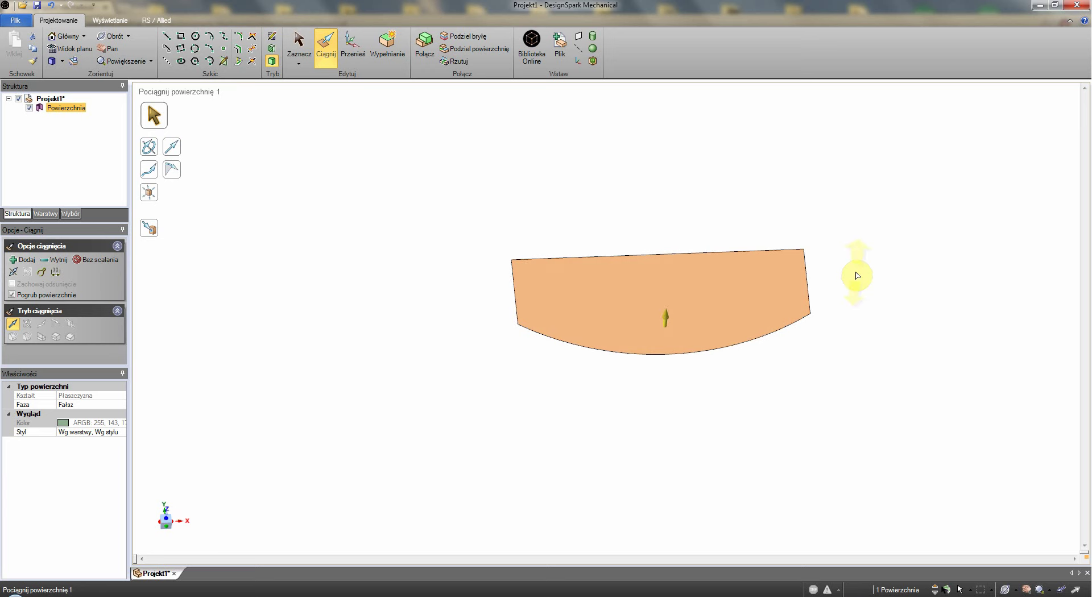
pyautogui.moveTo(866, 272); pyautogui.dragTo(923, 239, button='middle')
pyautogui.moveTo(872, 266); pyautogui.dragTo(680, 245, button='middle')
pyautogui.scroll(-1, 662, 238)
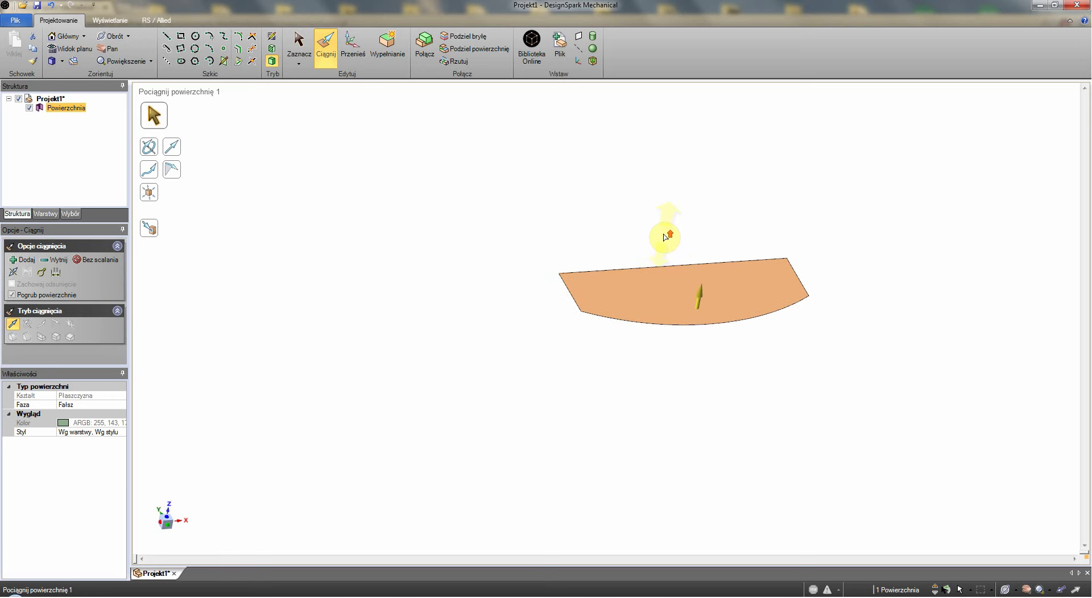
pyautogui.scroll(2, 666, 236)
pyautogui.scroll(2, 666, 236)
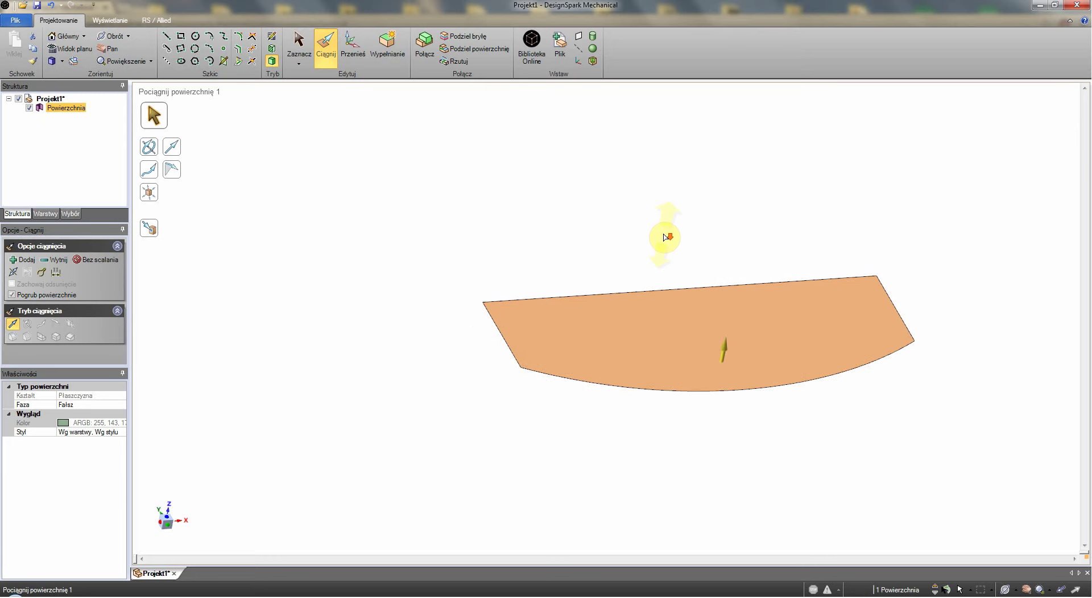
pyautogui.scroll(-2, 665, 236)
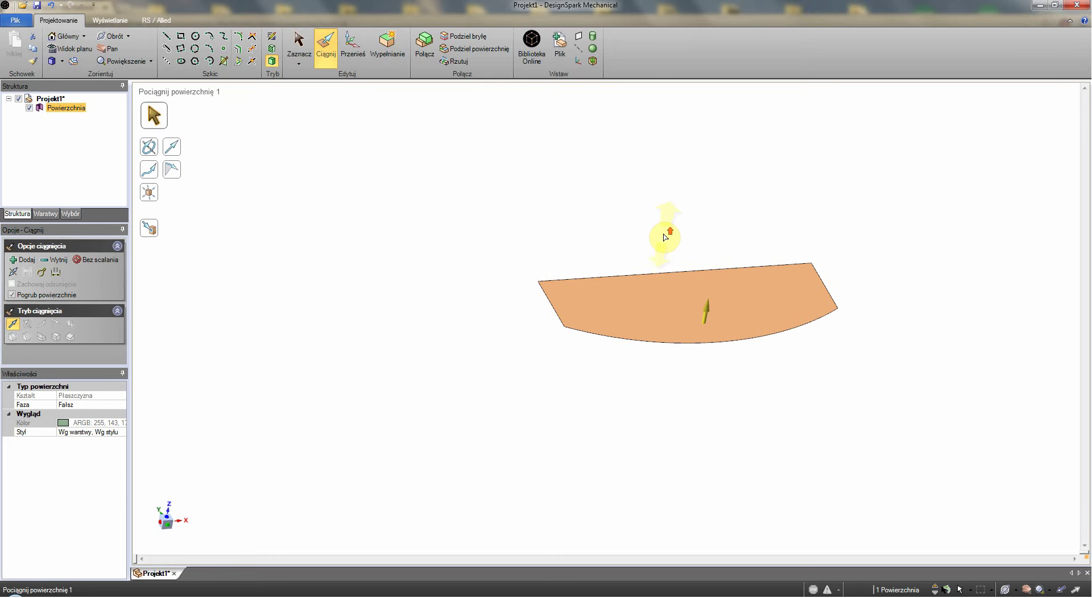
pyautogui.moveTo(921, 263); pyautogui.dragTo(941, 291, button='middle')
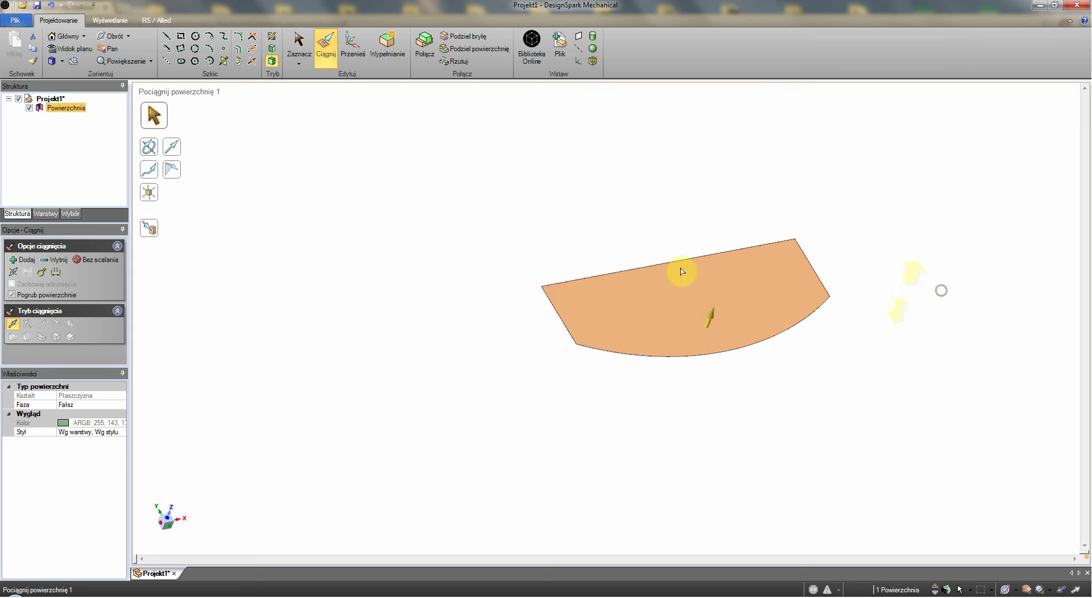
pyautogui.click(709, 305)
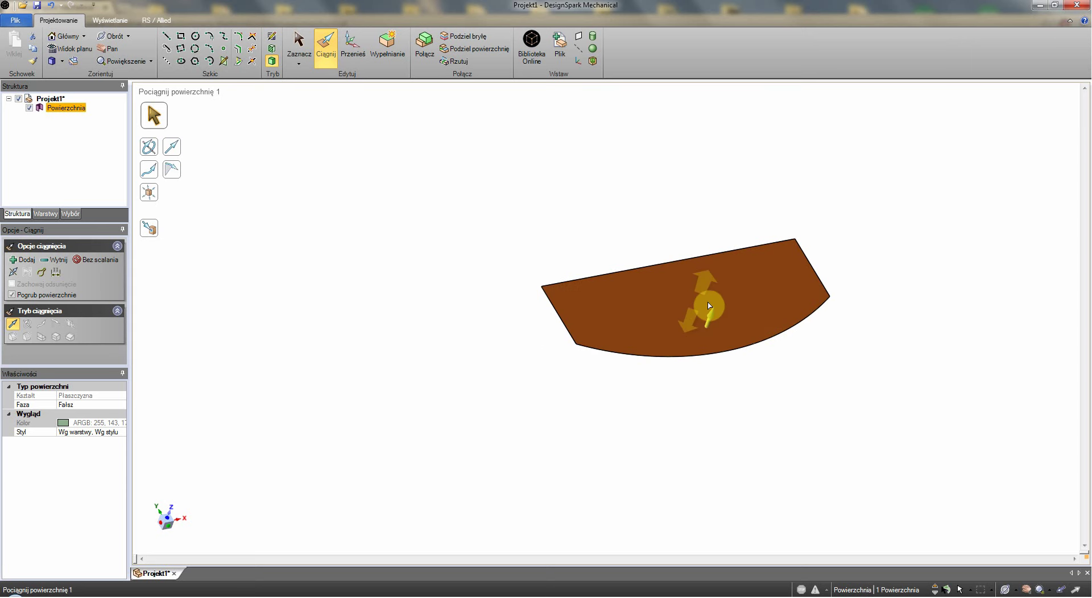
pyautogui.moveTo(927, 330); pyautogui.dragTo(928, 292, button='middle')
pyautogui.click(703, 293)
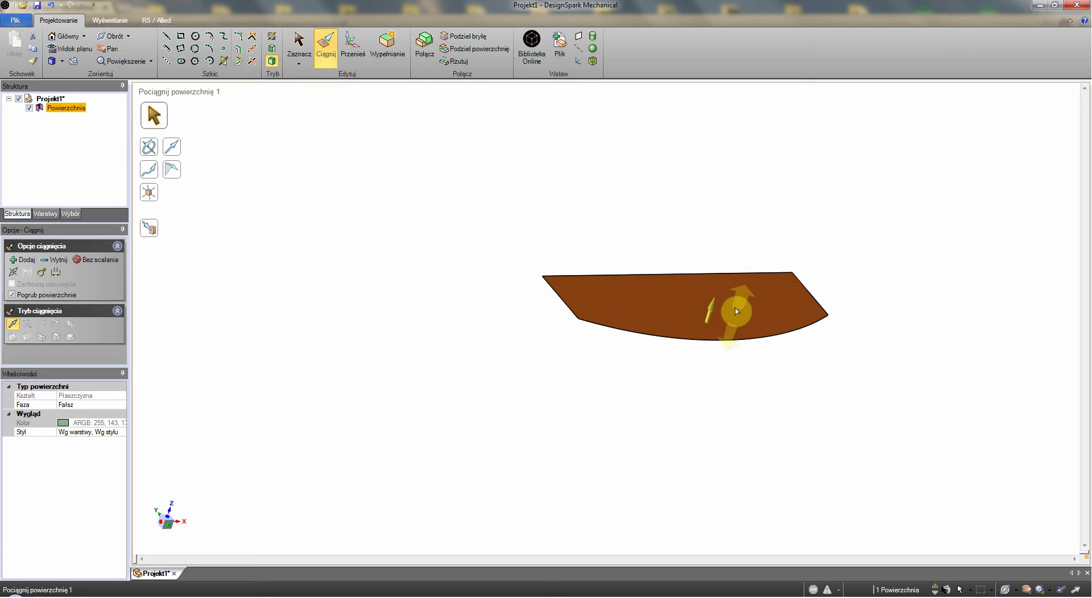
pyautogui.moveTo(734, 311); pyautogui.dragTo(737, 301)
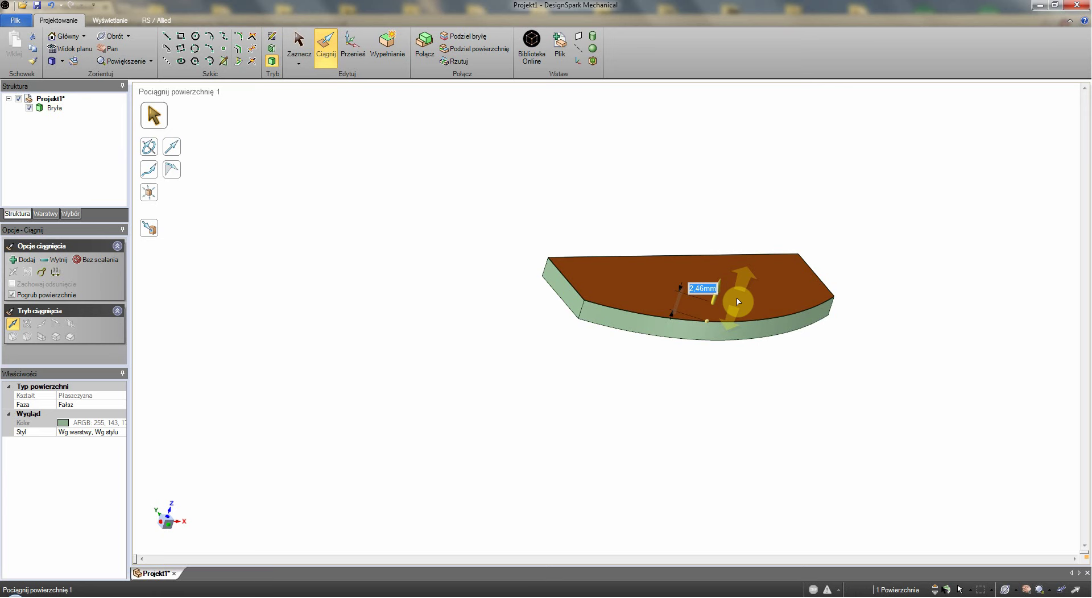
pyautogui.write('5')
pyautogui.press('Return')
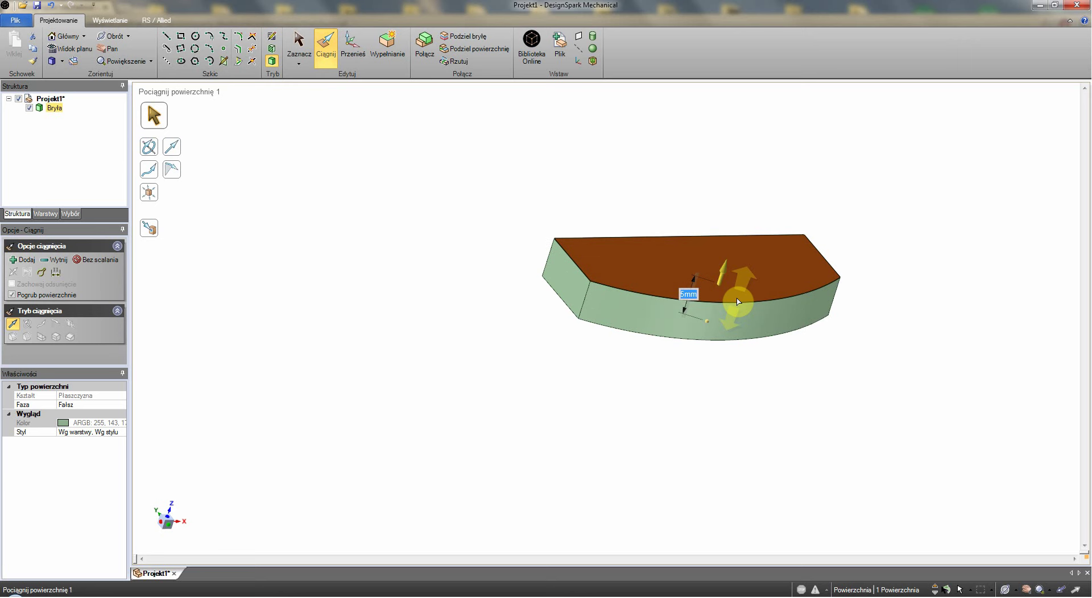
pyautogui.press('Escape')
pyautogui.press('Escape')
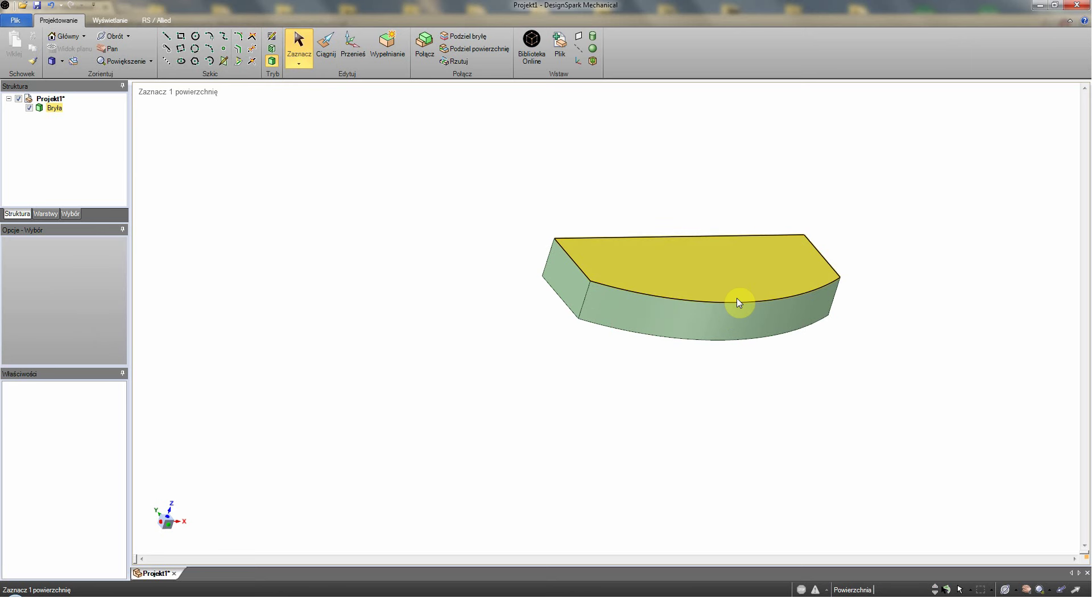
# Step: Lengthen the solid by pulling its short flat end face outward freehand, and clear the selection
pyautogui.moveTo(864, 280)
pyautogui.mouseDown(button='middle')
pyautogui.moveTo(797, 295)
pyautogui.moveTo(819, 251)
pyautogui.moveTo(836, 298)
pyautogui.moveTo(860, 300)
pyautogui.moveTo(804, 292)
pyautogui.mouseUp(button='middle')
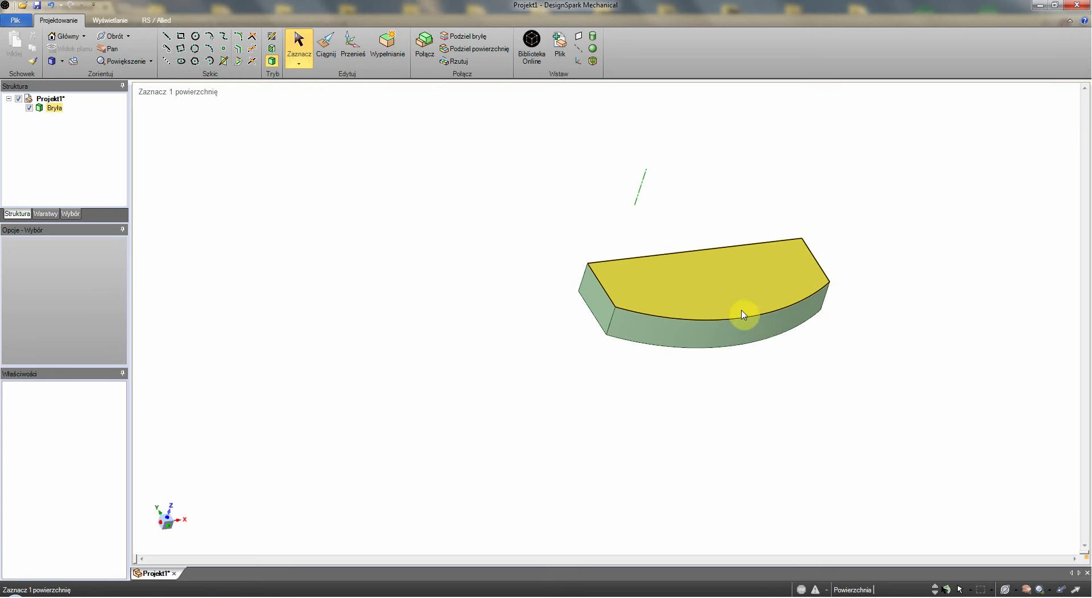
pyautogui.moveTo(904, 263); pyautogui.dragTo(1009, 244, button='middle')
pyautogui.click(776, 271)
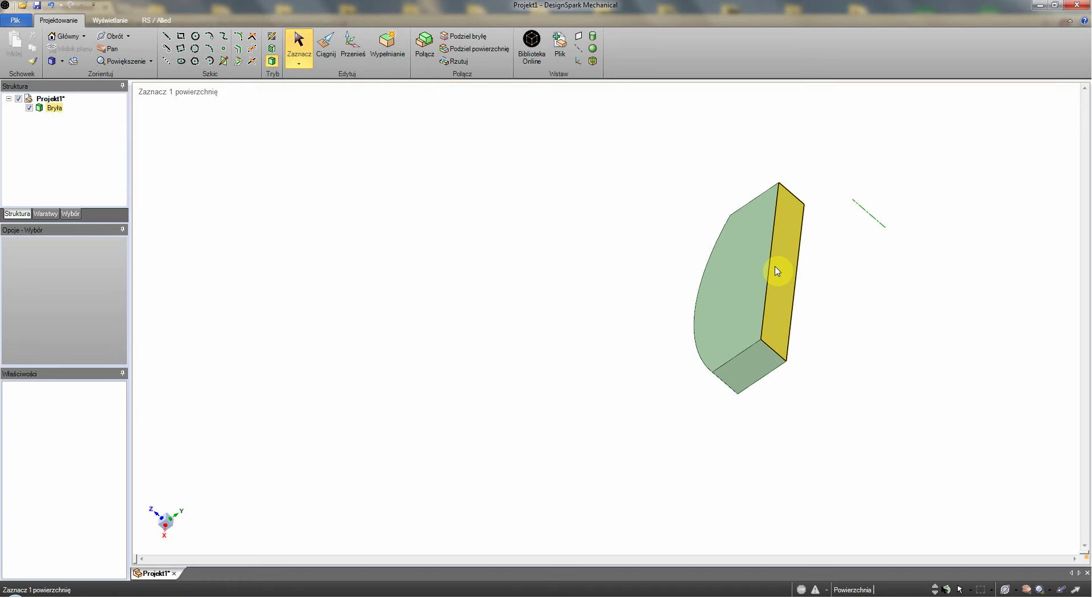
pyautogui.click(633, 236)
pyautogui.moveTo(634, 237); pyautogui.dragTo(685, 190, button='middle')
pyautogui.click(795, 325)
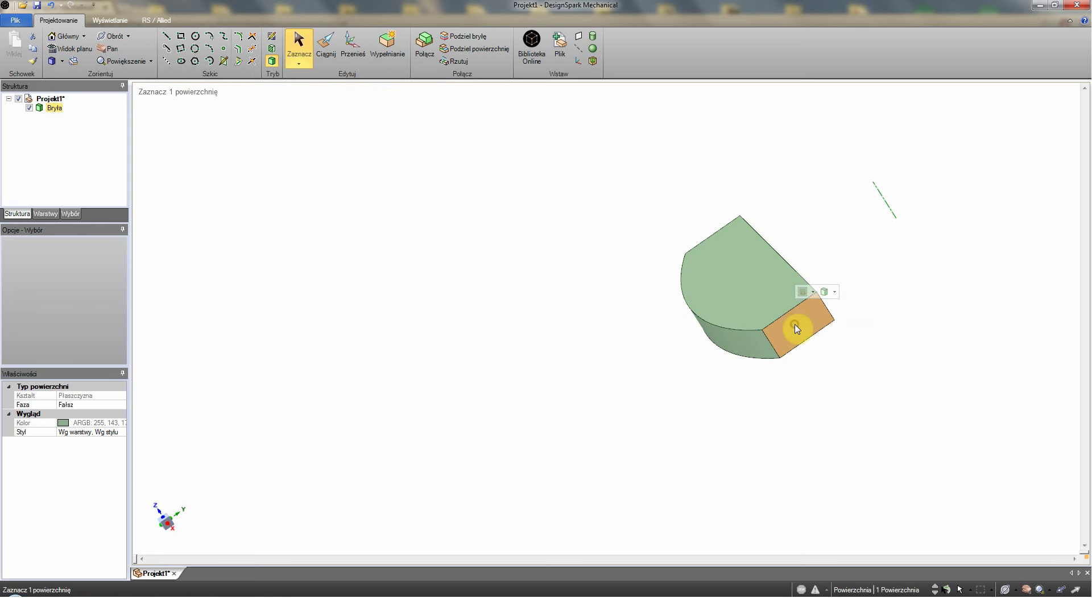
pyautogui.click(326, 41)
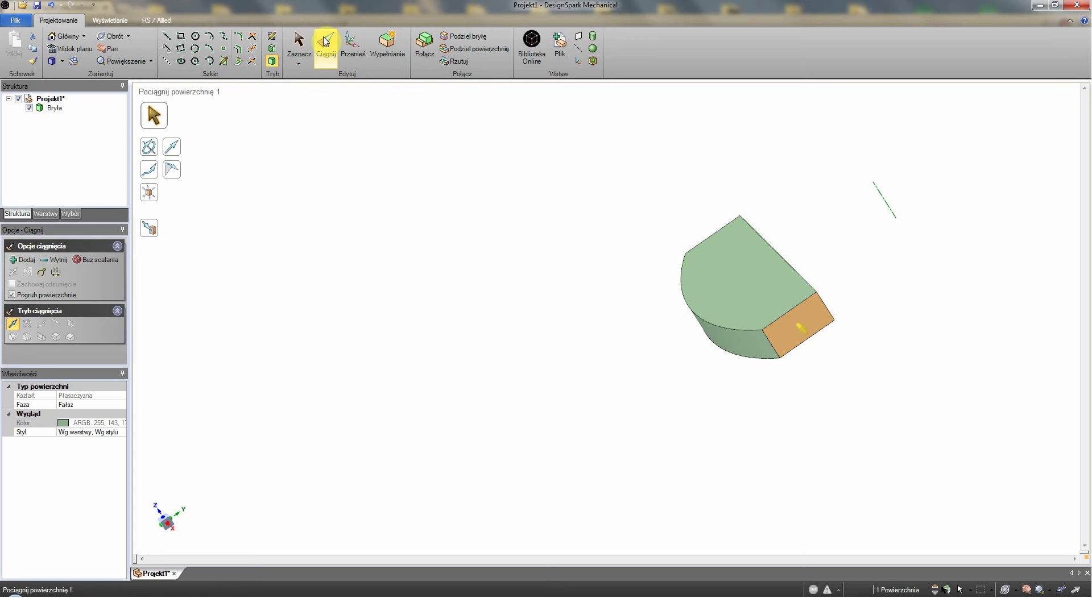
pyautogui.moveTo(870, 300); pyautogui.dragTo(899, 342)
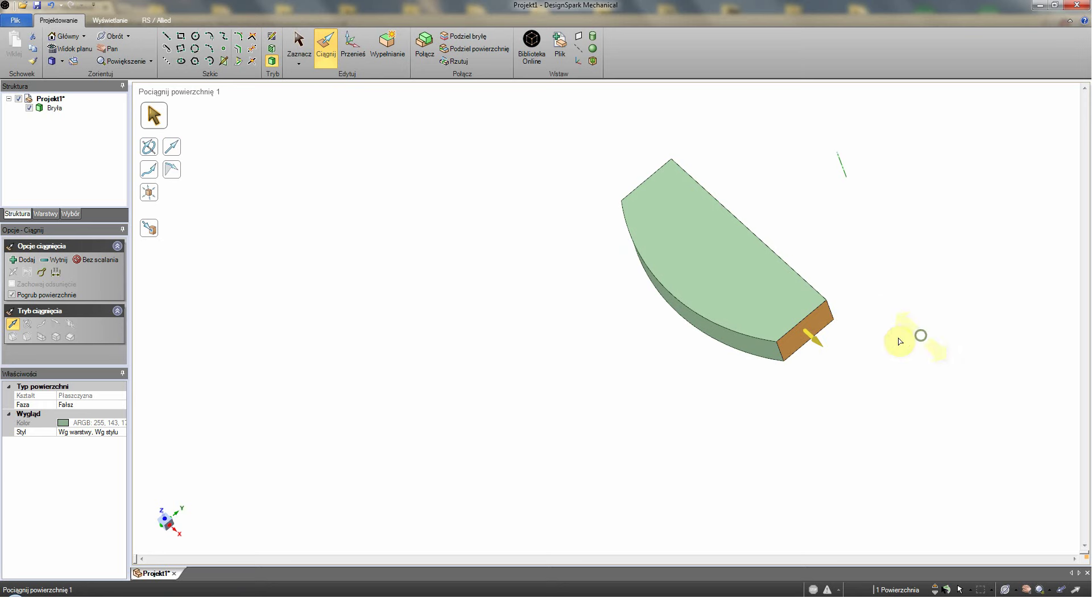
pyautogui.scroll(1, 882, 305)
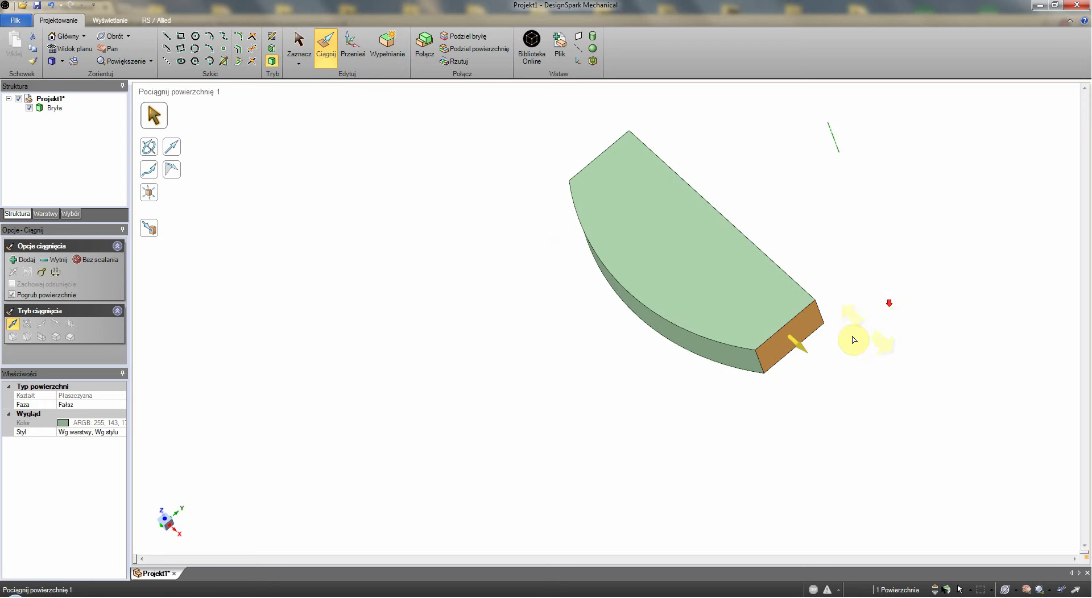
pyautogui.scroll(2, 853, 340)
pyautogui.scroll(1, 810, 340)
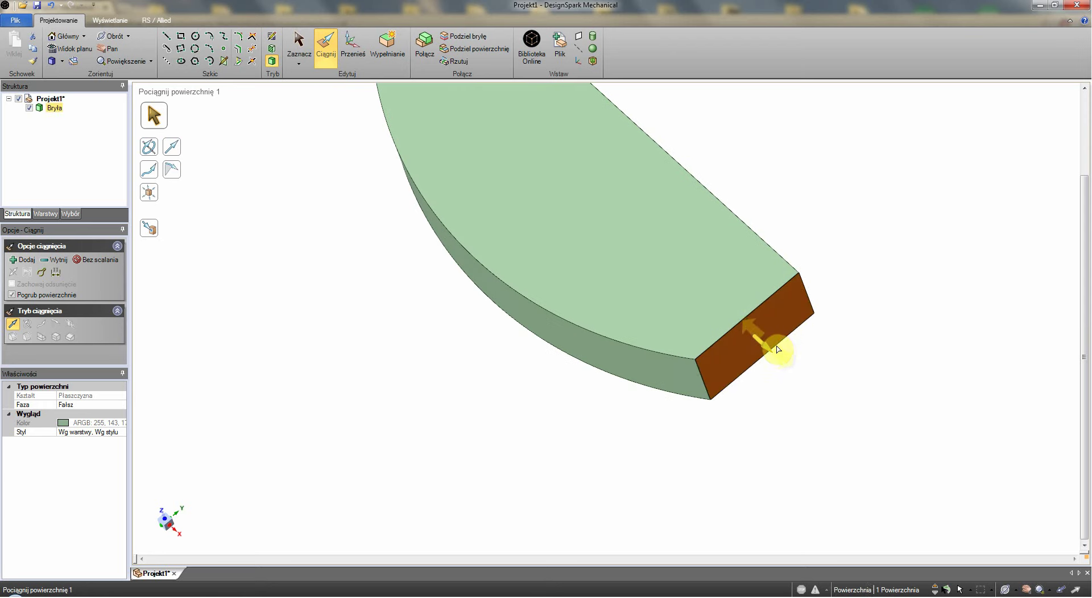
pyautogui.moveTo(762, 345); pyautogui.dragTo(752, 373)
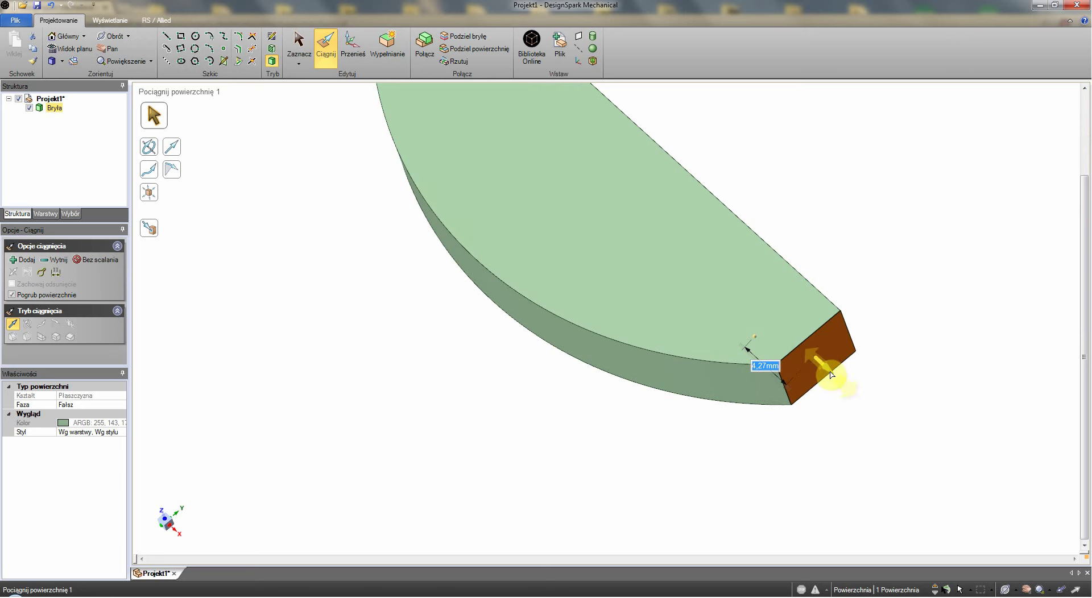
pyautogui.moveTo(822, 368); pyautogui.dragTo(799, 365)
pyautogui.click(933, 238)
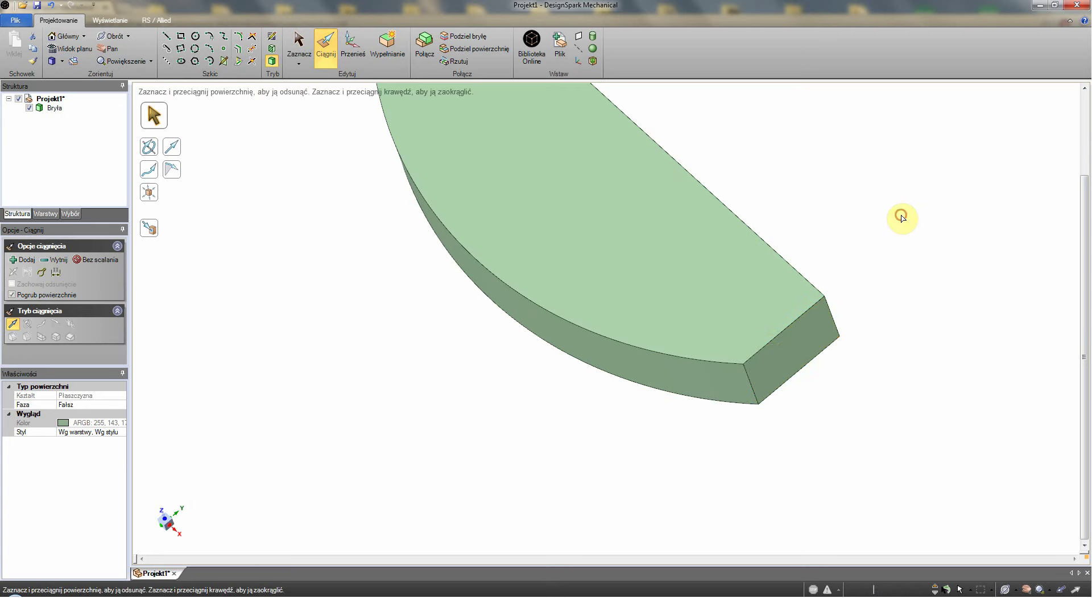
# Step: Select the solid's large flat top face and view it straight on in plan view
pyautogui.scroll(-2, 891, 228)
pyautogui.scroll(-1, 892, 227)
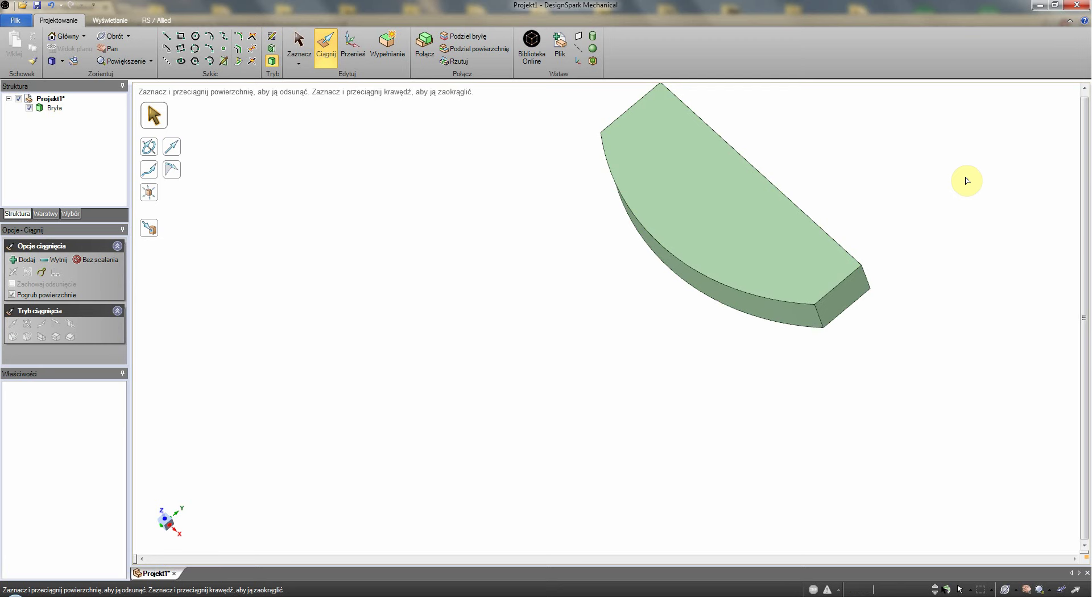
pyautogui.click(773, 222)
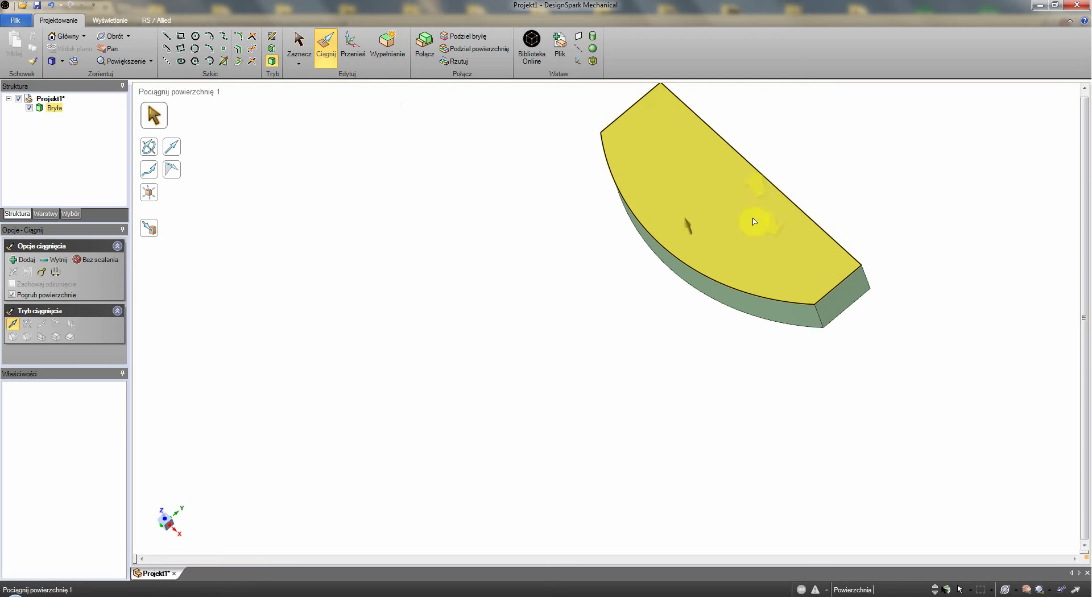
pyautogui.click(303, 54)
pyautogui.click(720, 207)
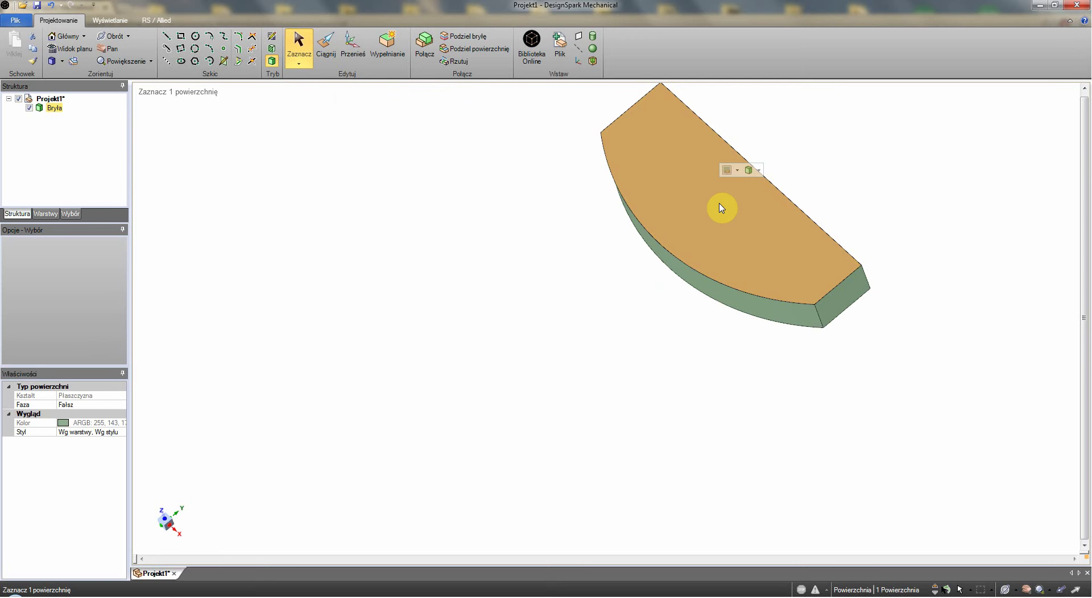
pyautogui.click(74, 50)
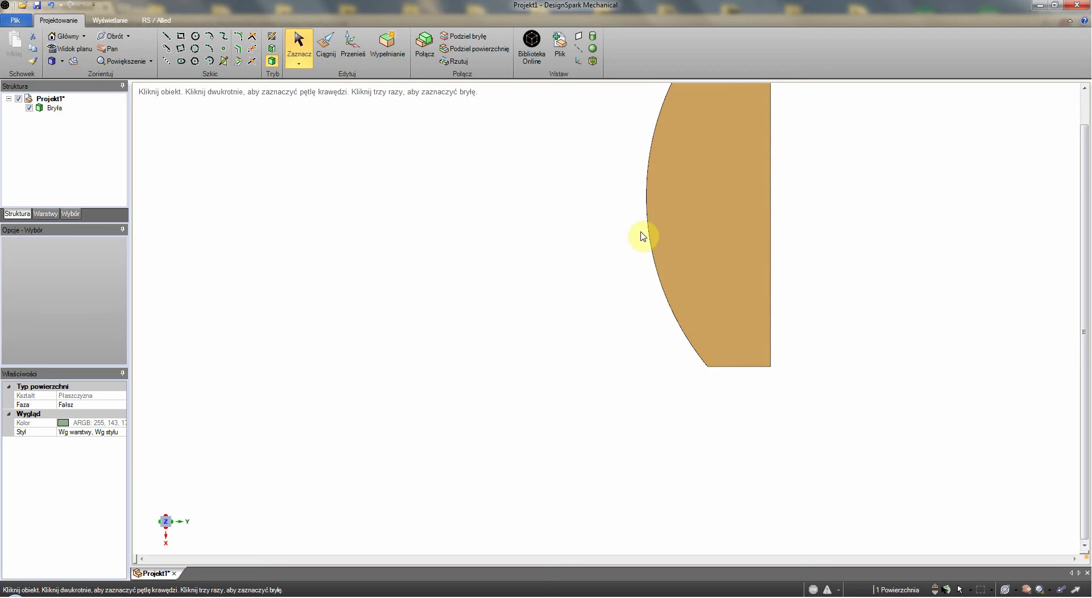
# Step: Rotate the solid to view it from other angles, and restore the home view at a comfortable zoom
pyautogui.scroll(-2, 773, 247)
pyautogui.moveTo(811, 219); pyautogui.dragTo(848, 163, button='middle')
pyautogui.moveTo(952, 181); pyautogui.dragTo(338, 151, button='middle')
pyautogui.moveTo(574, 194); pyautogui.dragTo(508, 195, button='middle')
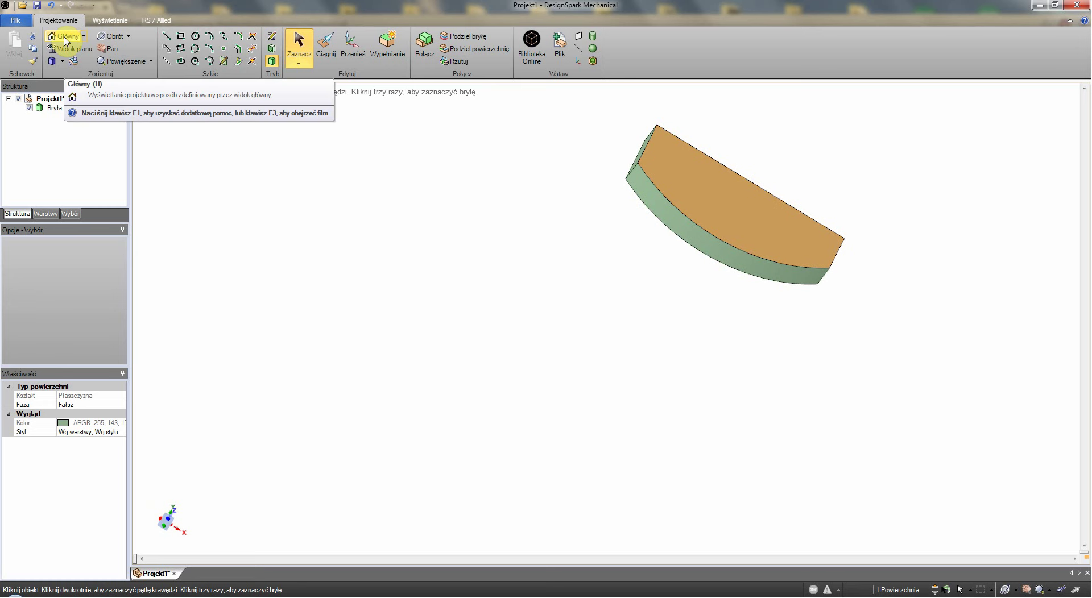
pyautogui.click(67, 36)
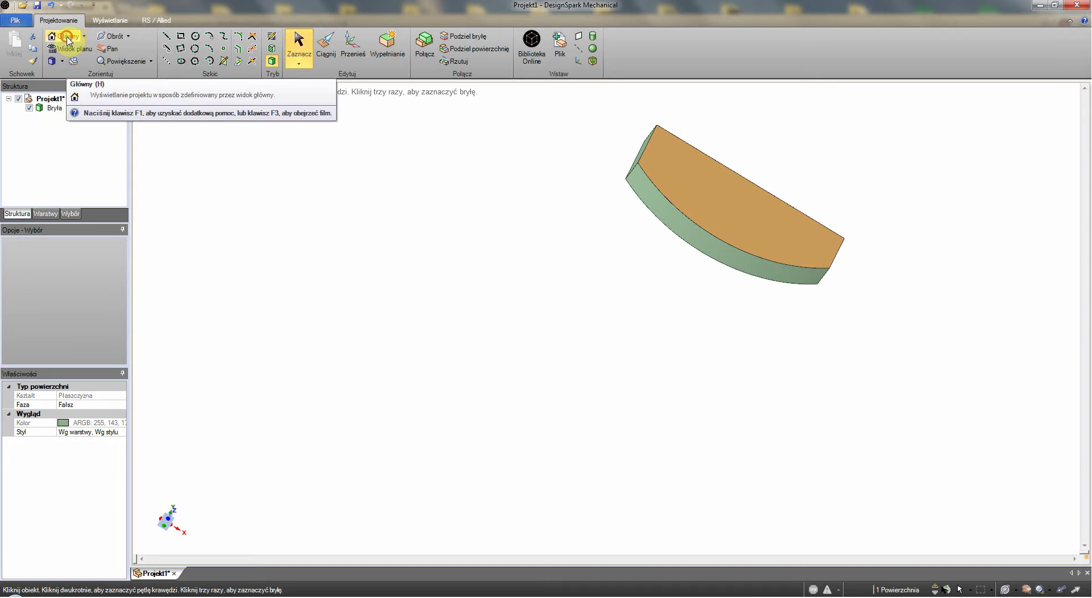
pyautogui.scroll(-3, 265, 168)
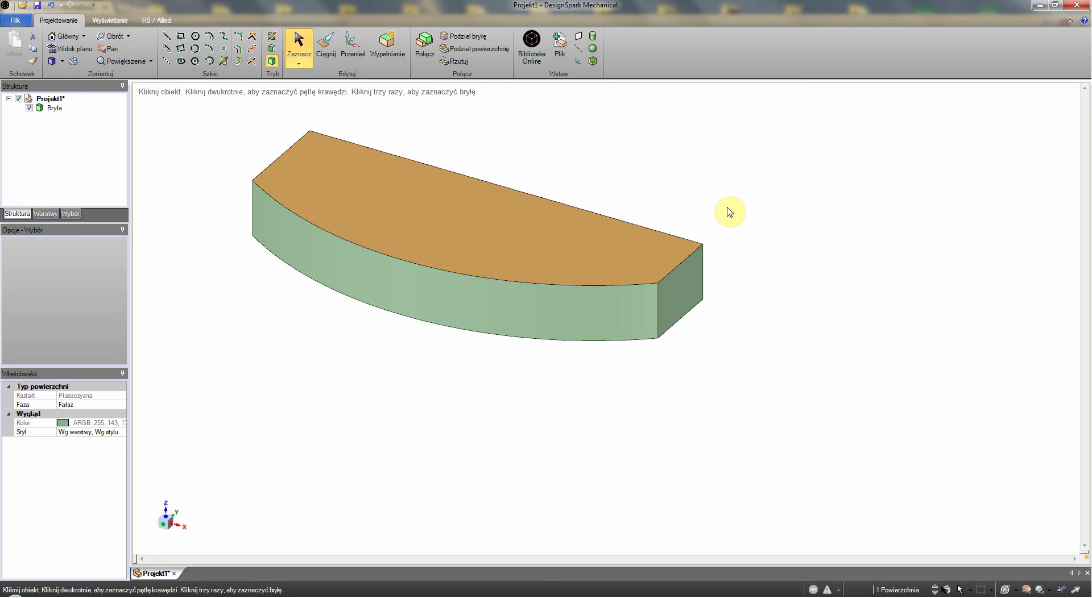
pyautogui.scroll(-2, 801, 195)
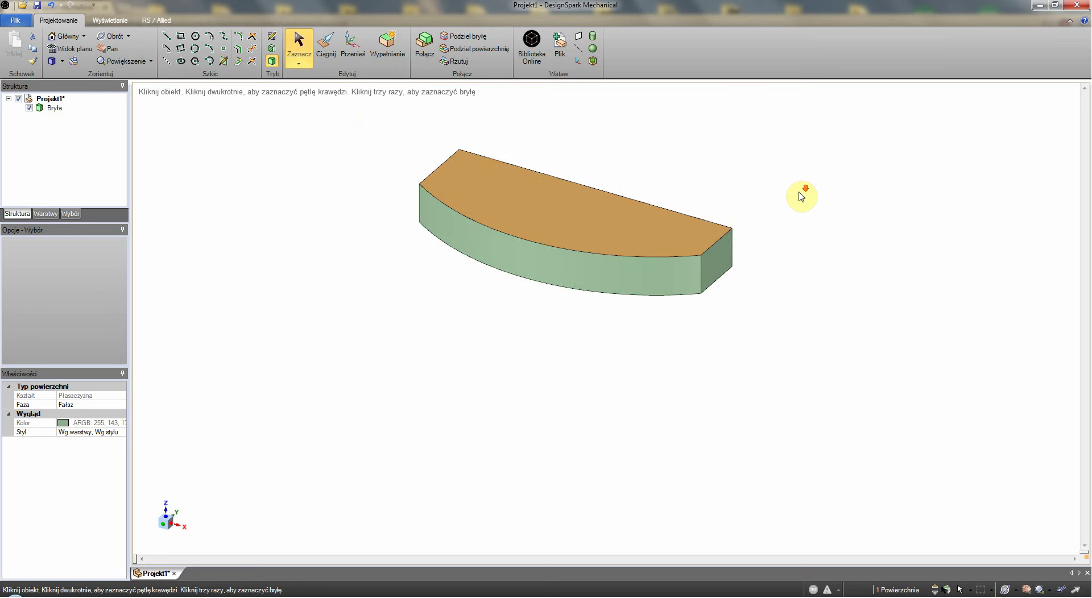
pyautogui.scroll(1, 751, 183)
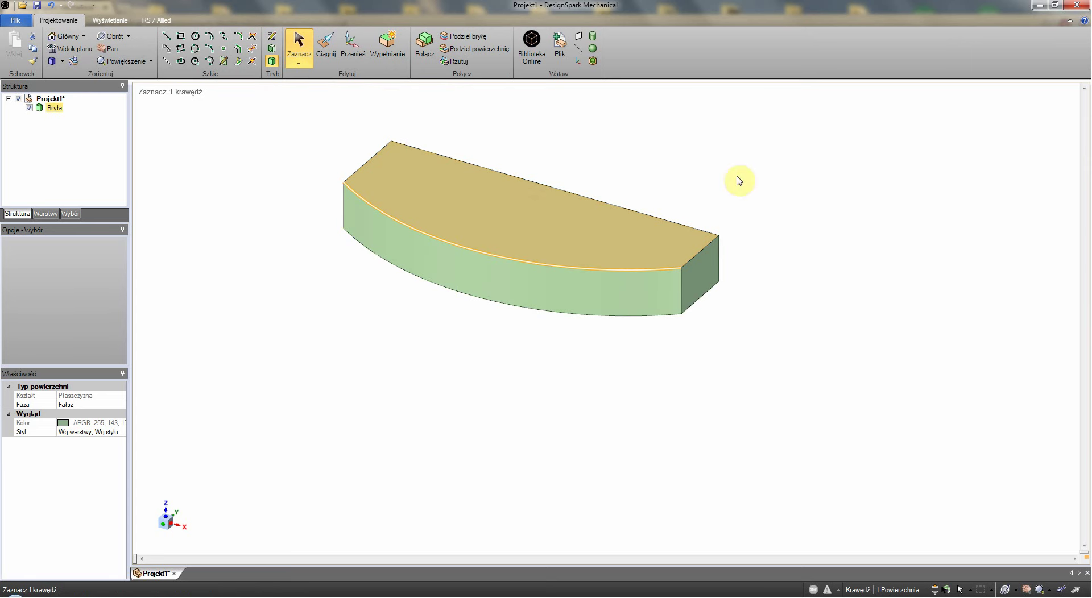
# Step: In plan view of the solid's top face, sketch an offset line about 5 mm inward from its longer short straight edge
pyautogui.click(454, 206)
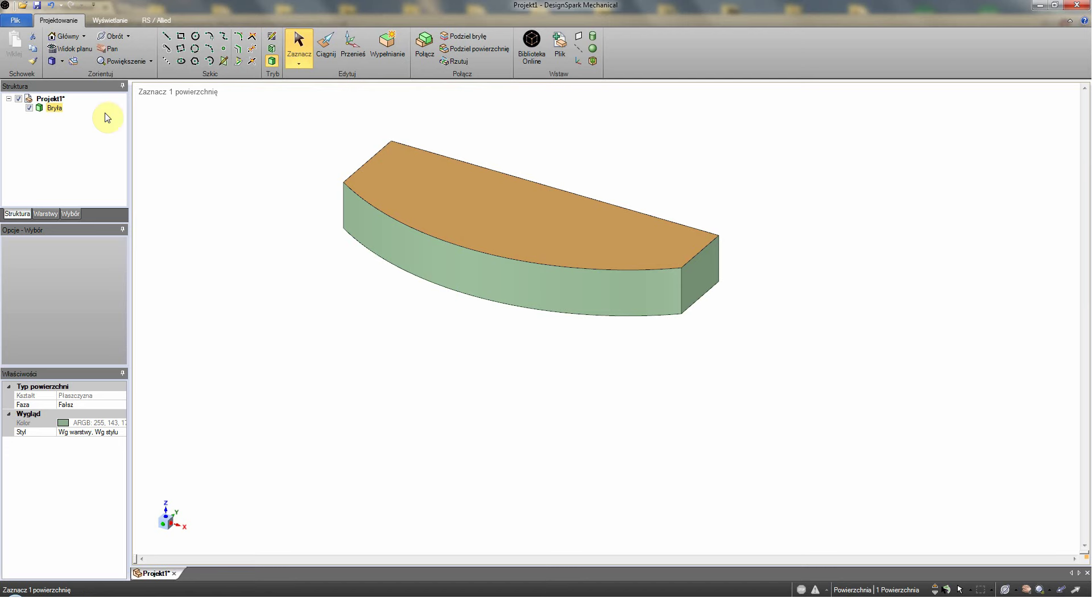
pyautogui.click(69, 48)
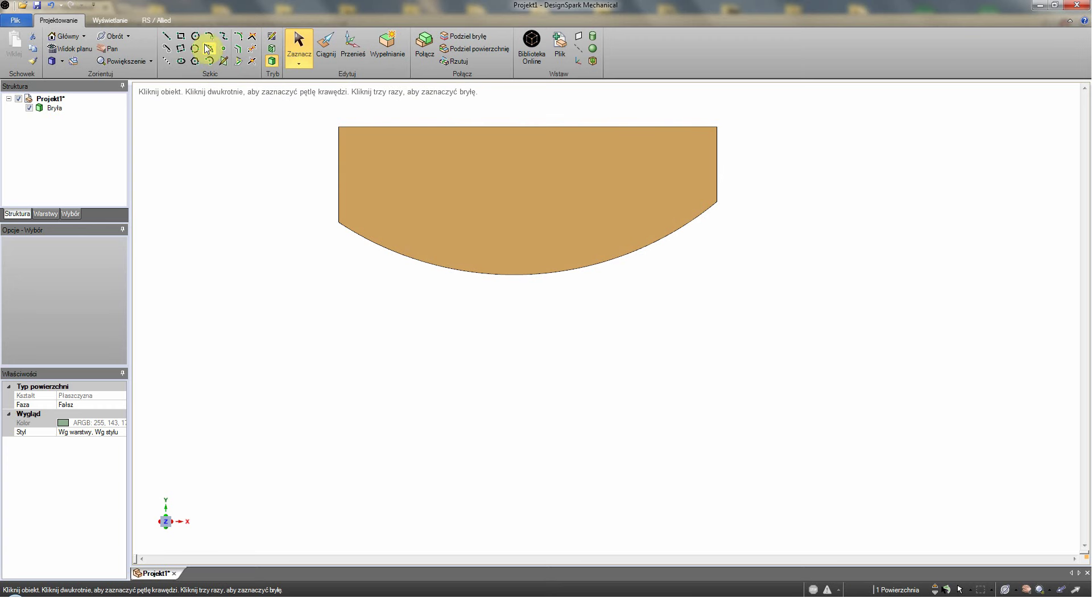
pyautogui.click(195, 36)
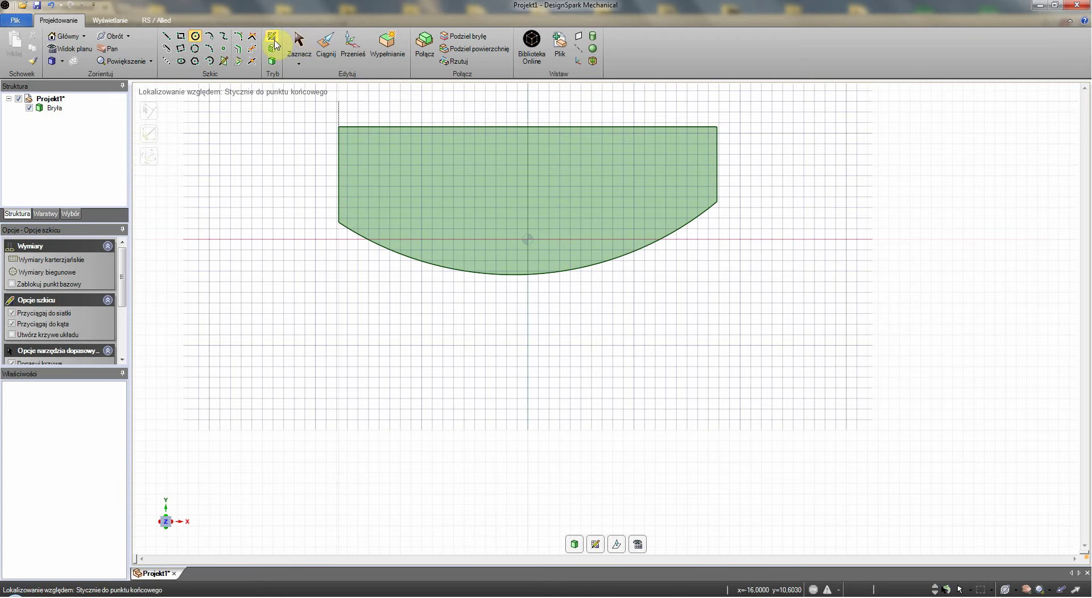
pyautogui.click(239, 50)
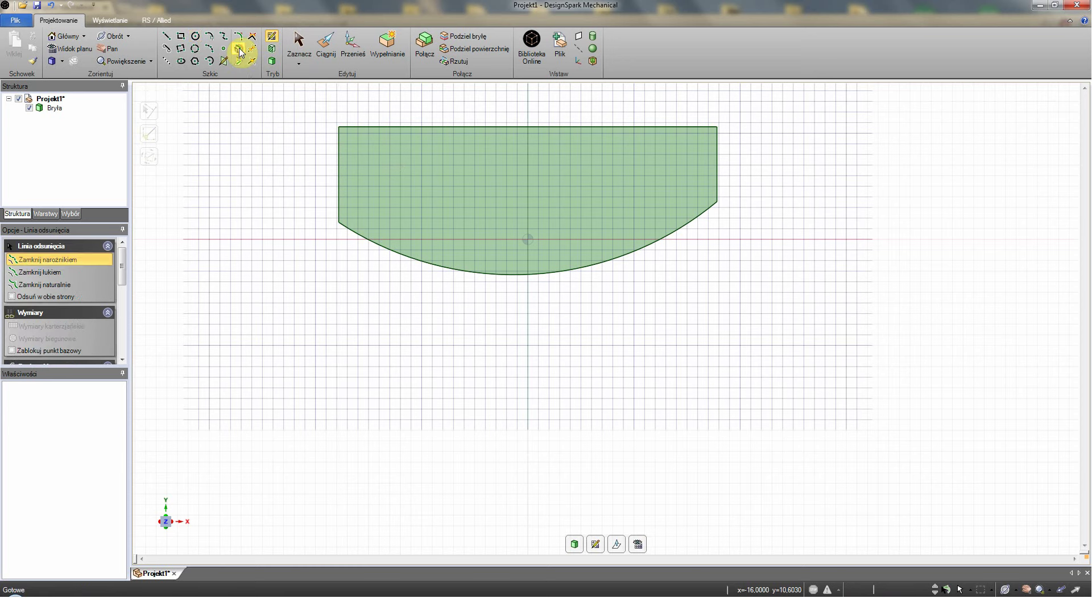
pyautogui.click(337, 168)
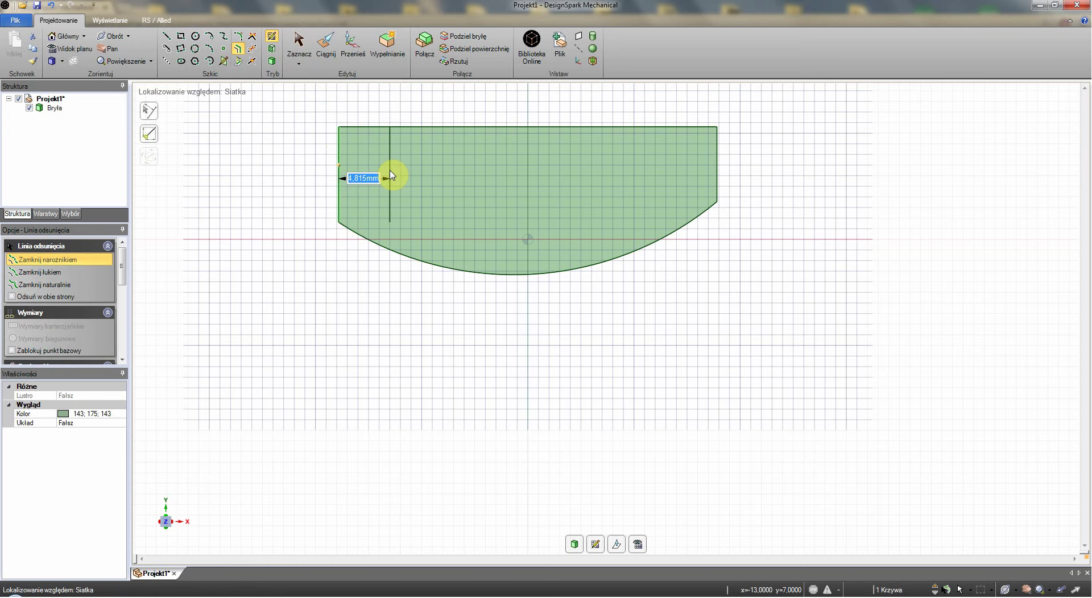
pyautogui.click(390, 176)
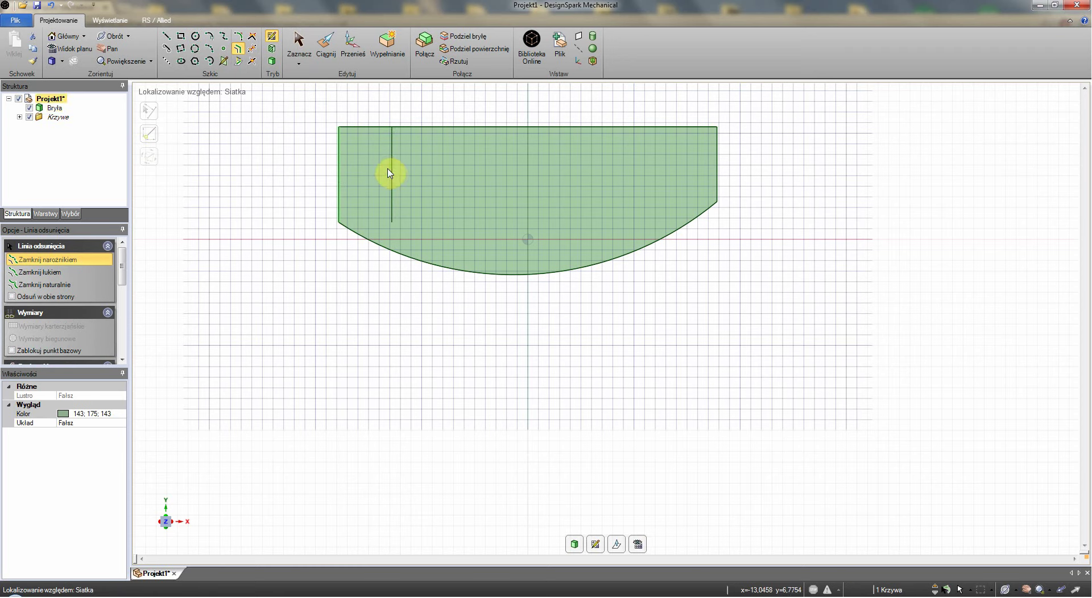
# Step: Offset the top face's long straight edge 5 mm inward as a second guide line
pyautogui.click(433, 127)
pyautogui.write('5')
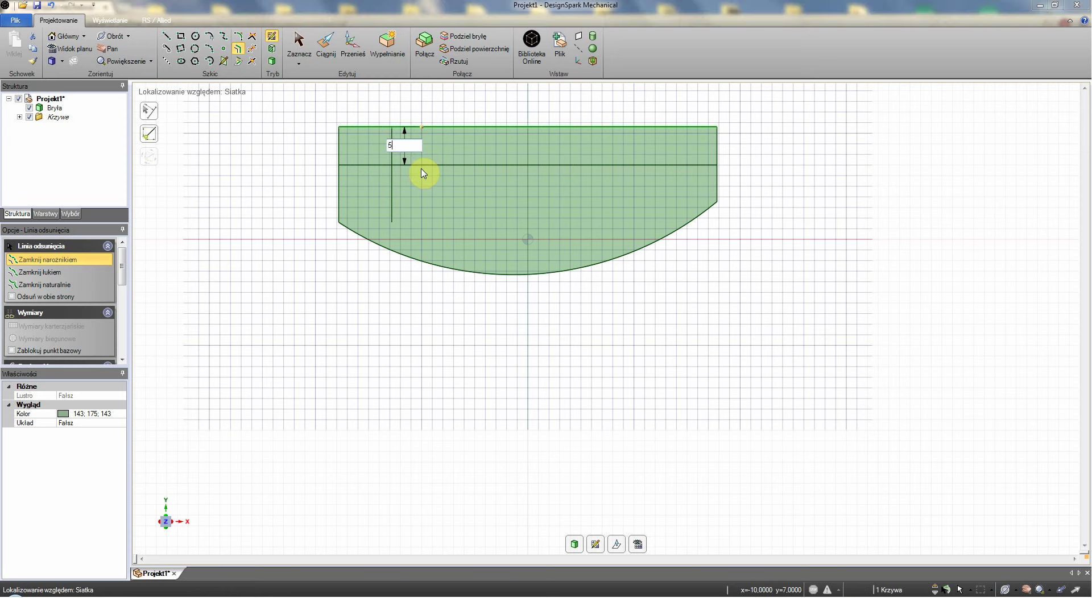
pyautogui.press('Return')
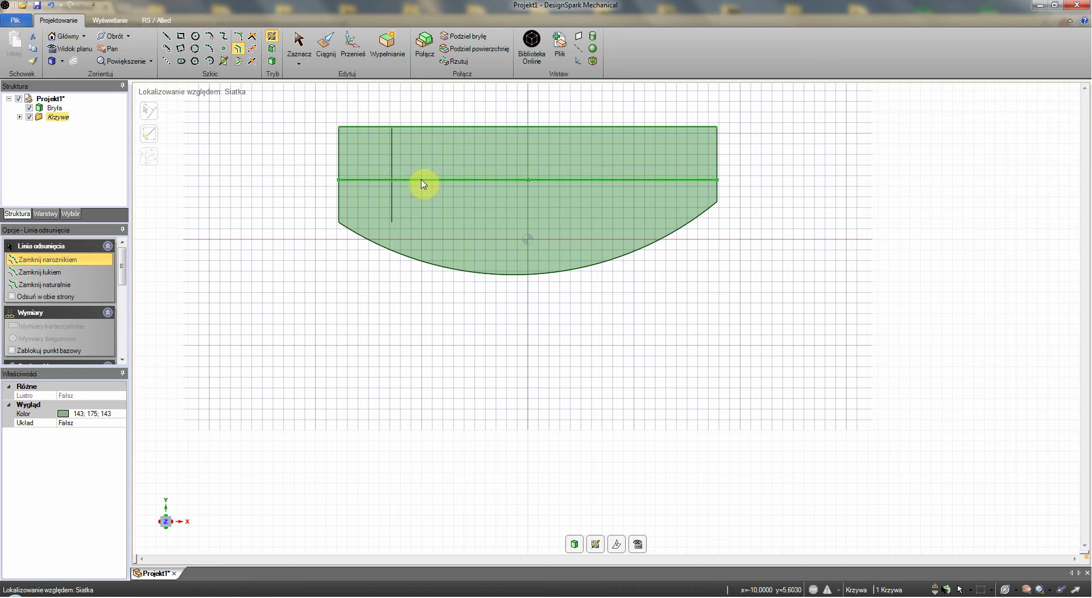
# Step: Sketch a 5 mm diameter circle centred where the two offset guide lines cross
pyautogui.click(195, 36)
pyautogui.click(392, 180)
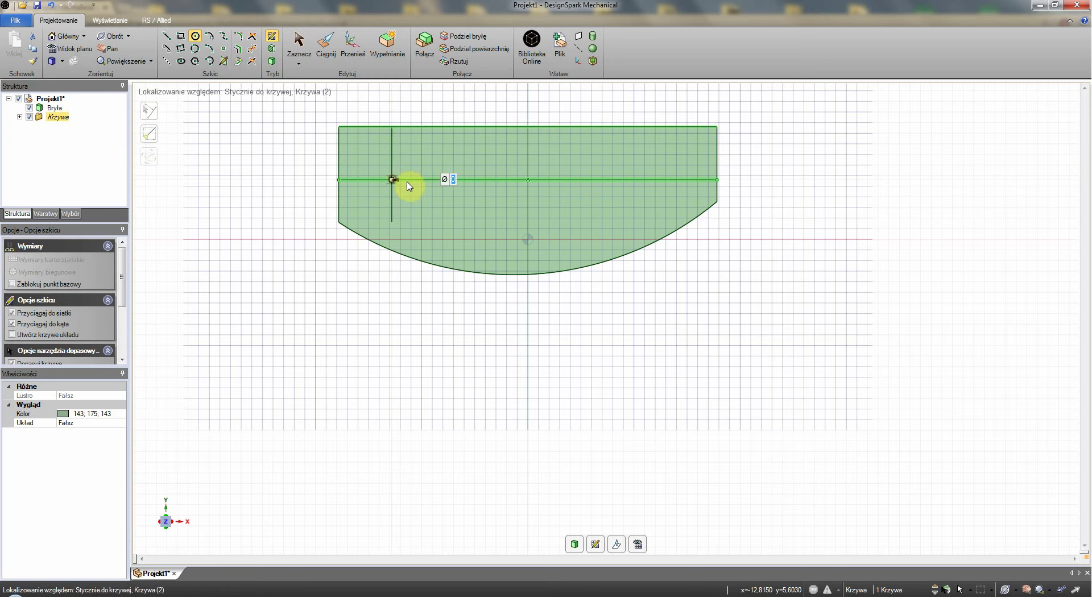
pyautogui.write('5')
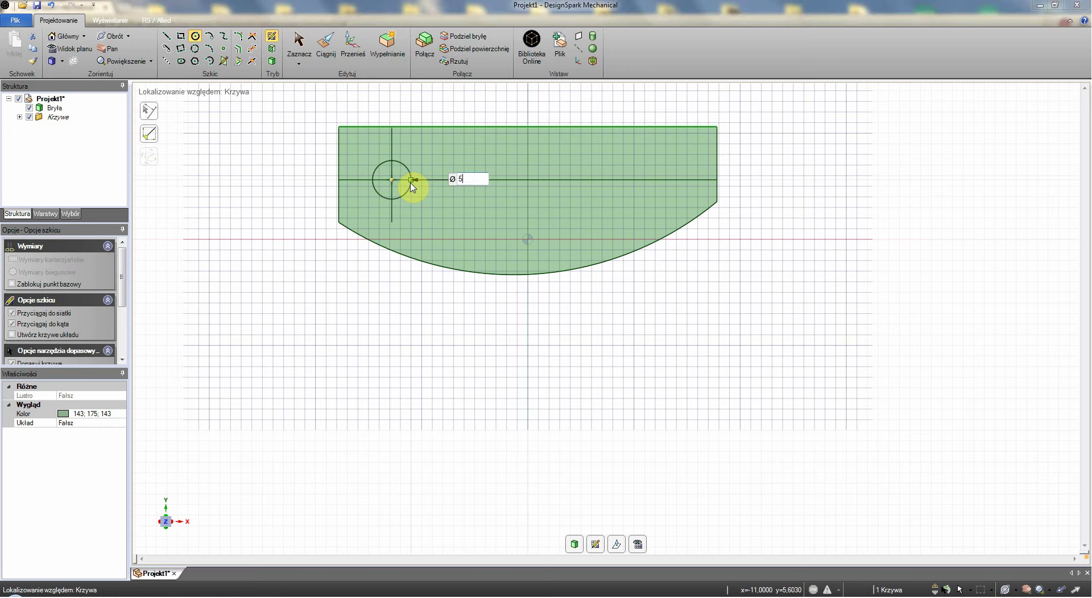
pyautogui.press('Return')
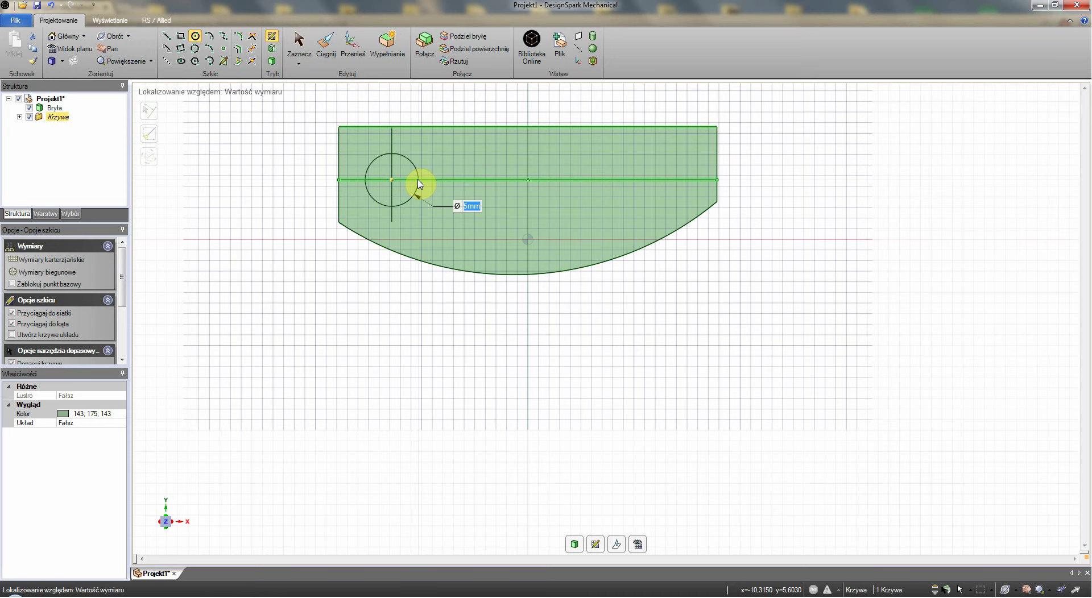
pyautogui.press('Escape')
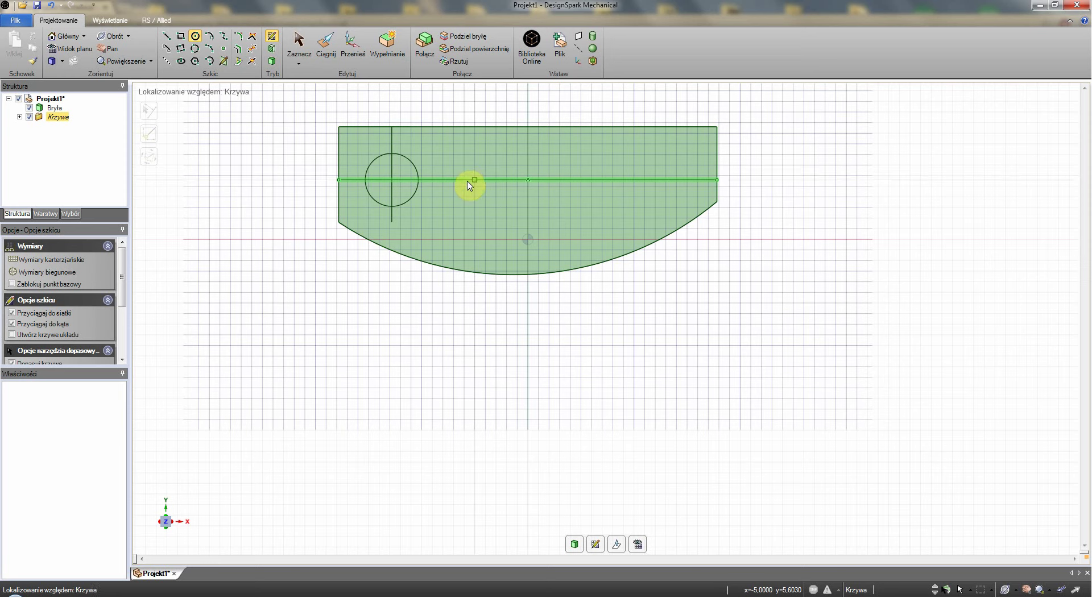
# Step: Delete both offset guide lines around the circle and return to 3D mode
pyautogui.press('s')
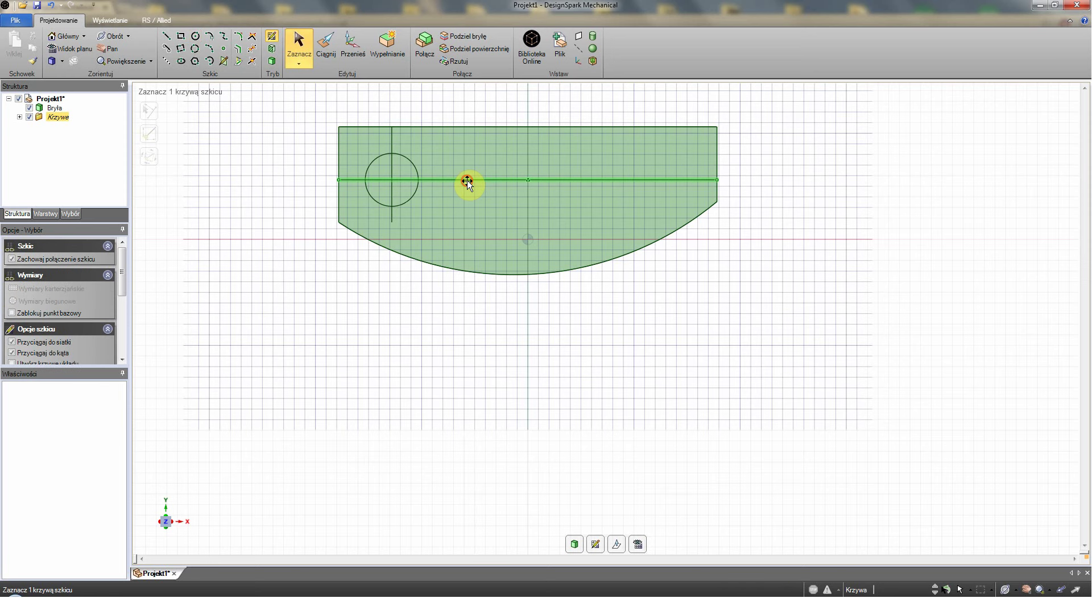
pyautogui.click(466, 181)
pyautogui.press('Delete')
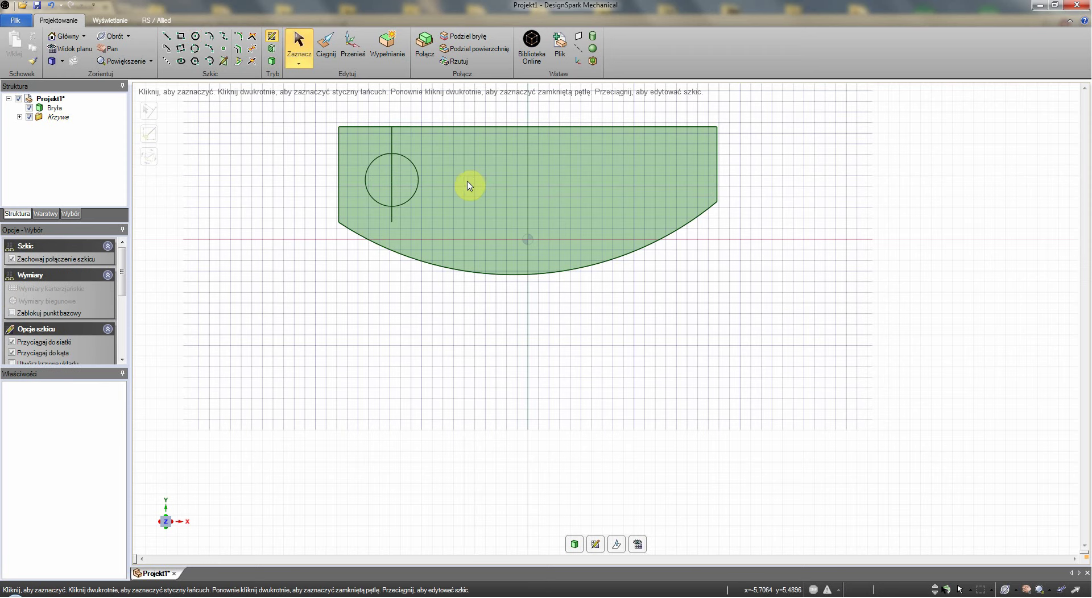
pyautogui.click(392, 169)
pyautogui.press('Delete')
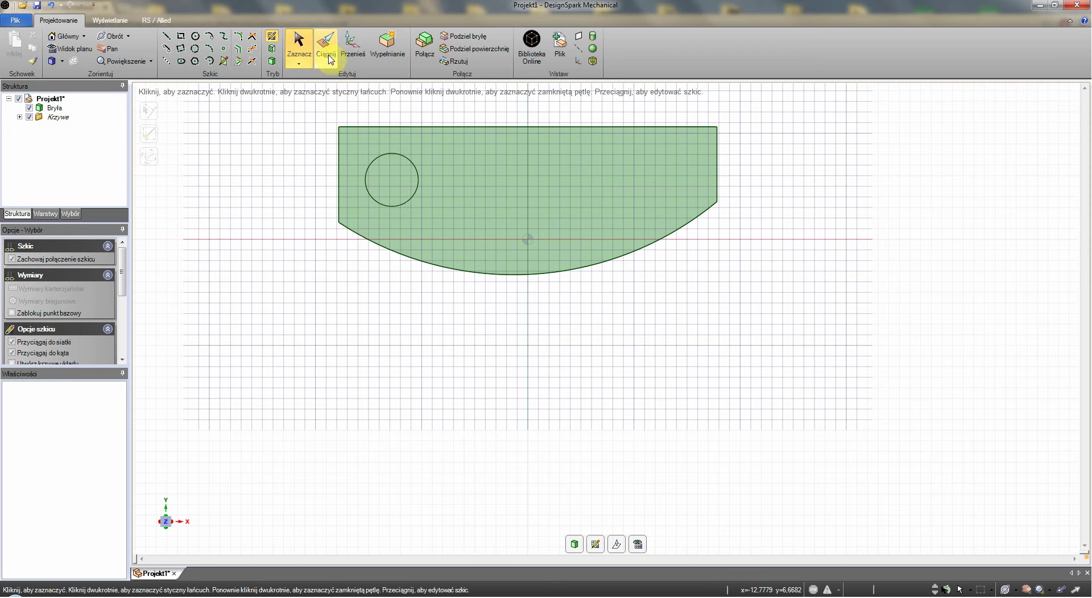
pyautogui.click(272, 64)
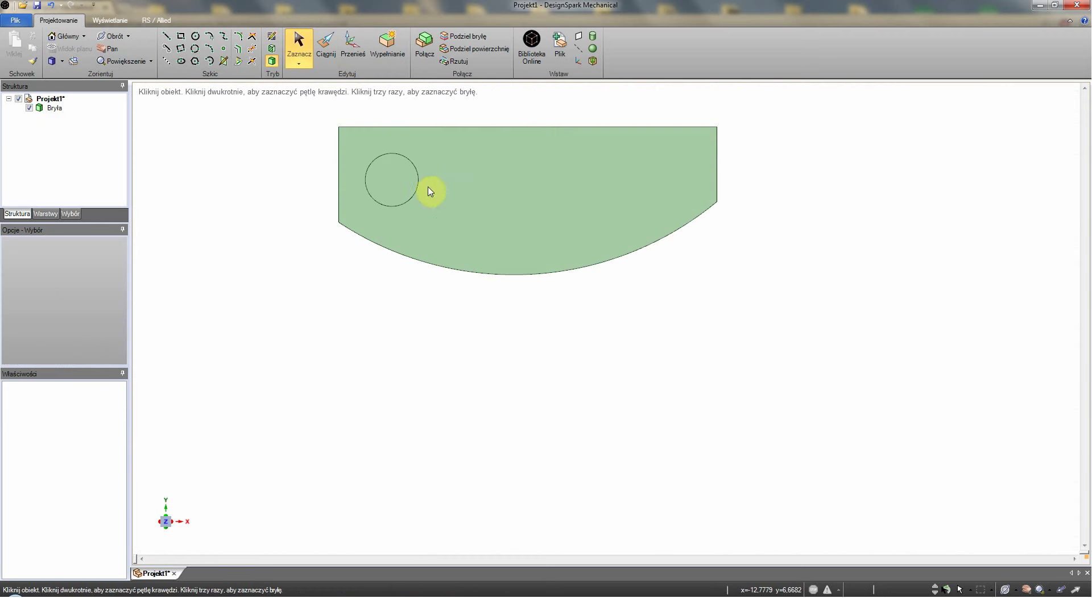
# Step: Pull the circular region on the top face upward into a boss about 3.7 mm high, and undo it
pyautogui.moveTo(828, 234)
pyautogui.mouseDown(button='middle')
pyautogui.moveTo(830, 163)
pyautogui.moveTo(711, 184)
pyautogui.mouseUp(button='middle')
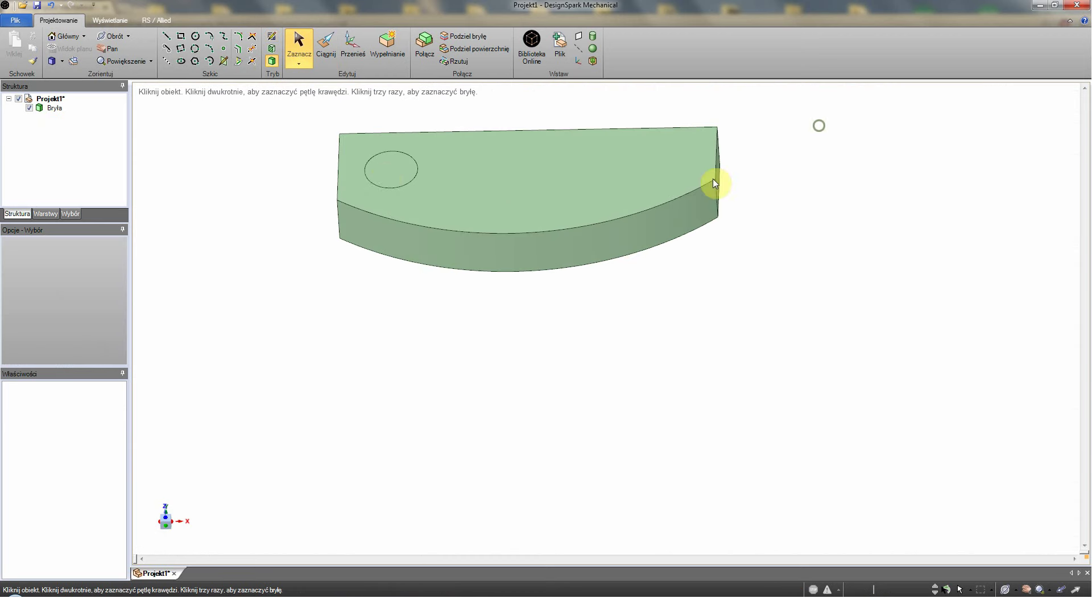
pyautogui.click(390, 169)
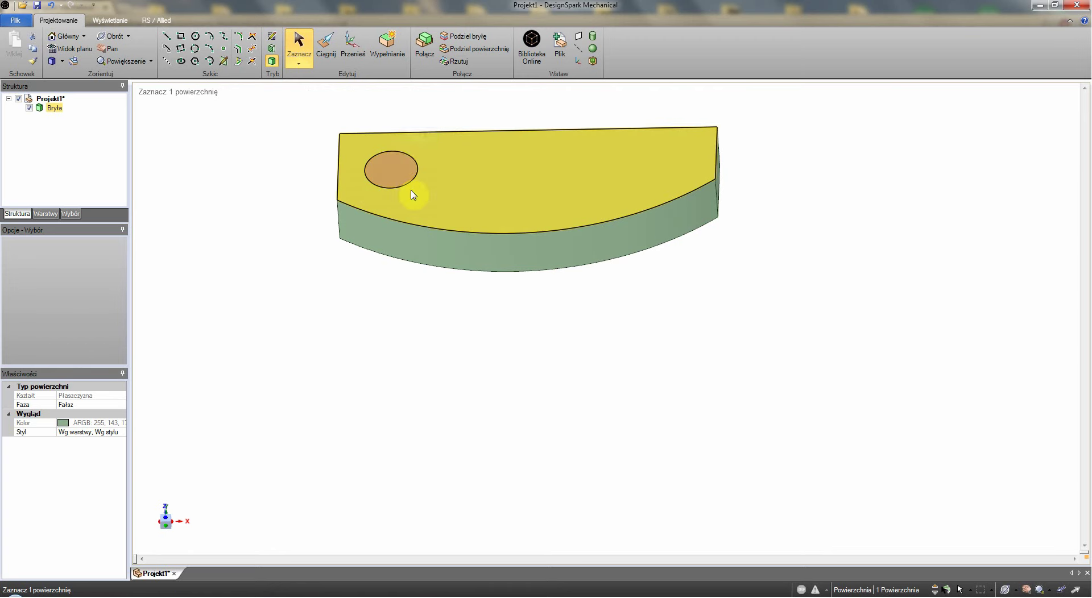
pyautogui.click(324, 65)
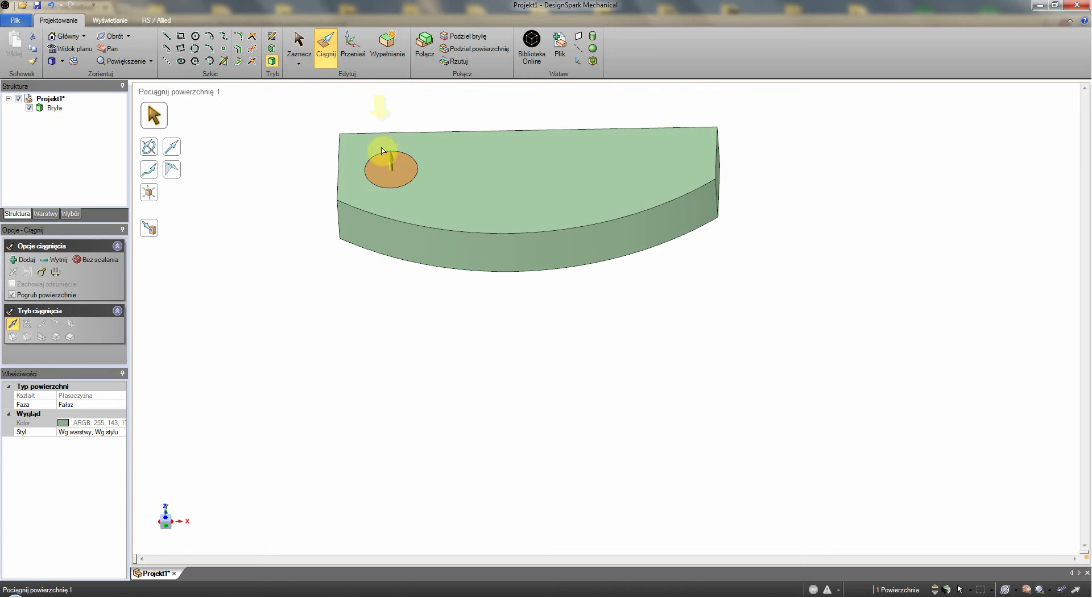
pyautogui.moveTo(427, 312); pyautogui.dragTo(433, 288, button='middle')
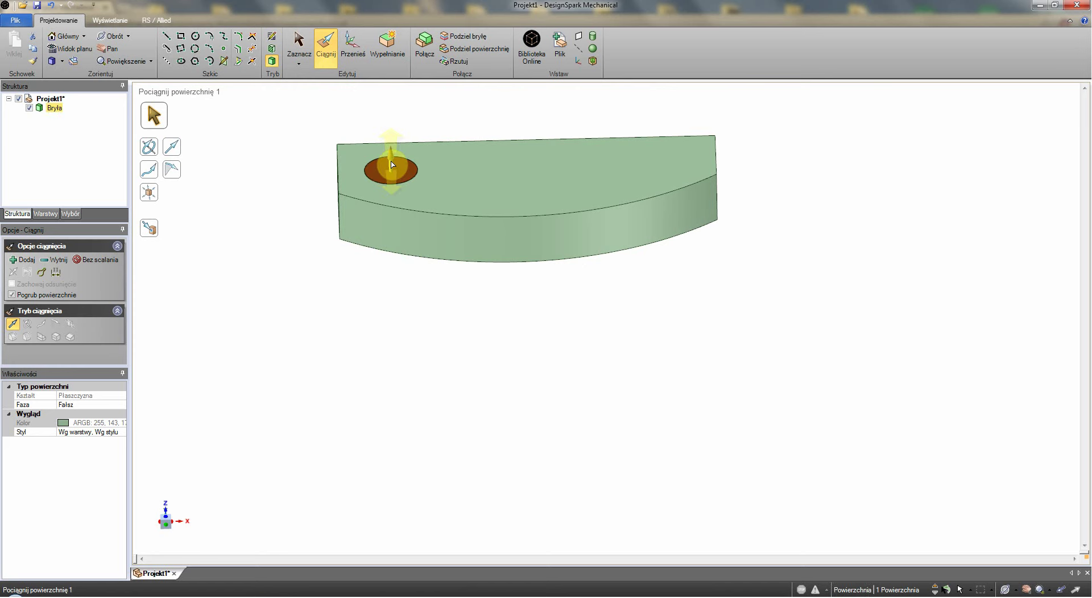
pyautogui.moveTo(391, 154); pyautogui.dragTo(391, 128)
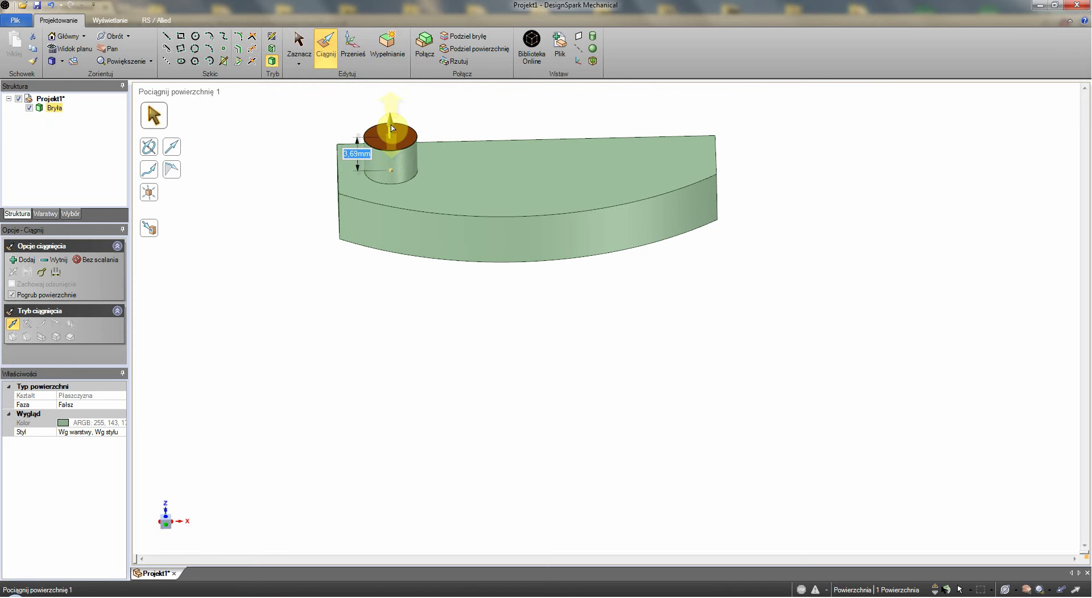
pyautogui.hotkey('ctrl', 'z')
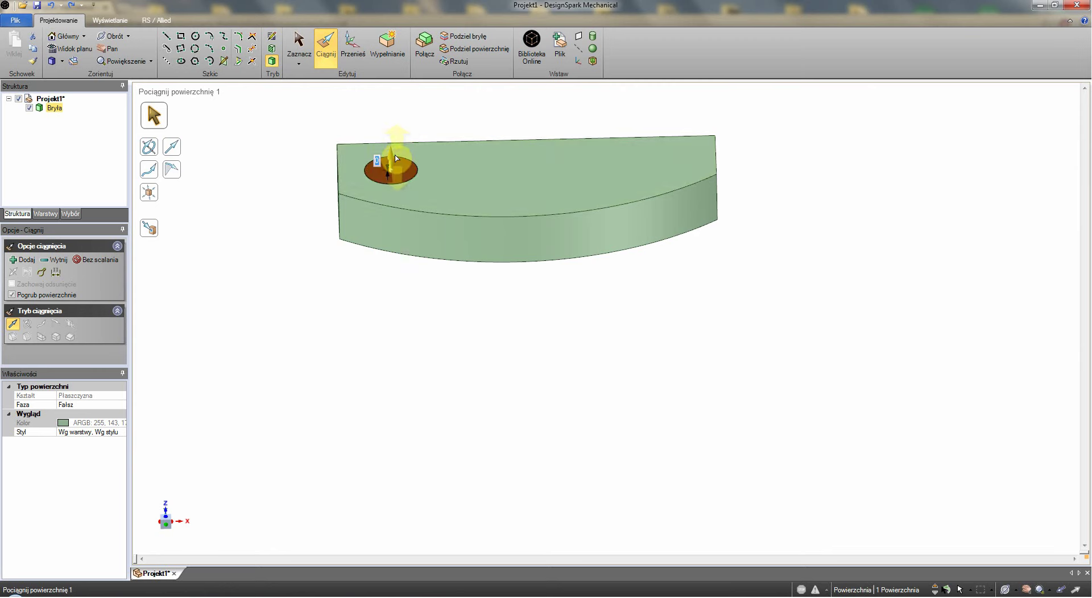
# Step: Pull the circular region downward freehand to cut into the solid, and undo the cut
pyautogui.moveTo(388, 153); pyautogui.dragTo(387, 253)
pyautogui.moveTo(699, 270); pyautogui.dragTo(810, 226, button='middle')
pyautogui.hotkey('ctrl', 'z')
# Step: Pull the circular region down into the solid to cut a 2.5 mm deep pocket, and clear the selection
pyautogui.moveTo(377, 175); pyautogui.dragTo(400, 185, button='middle')
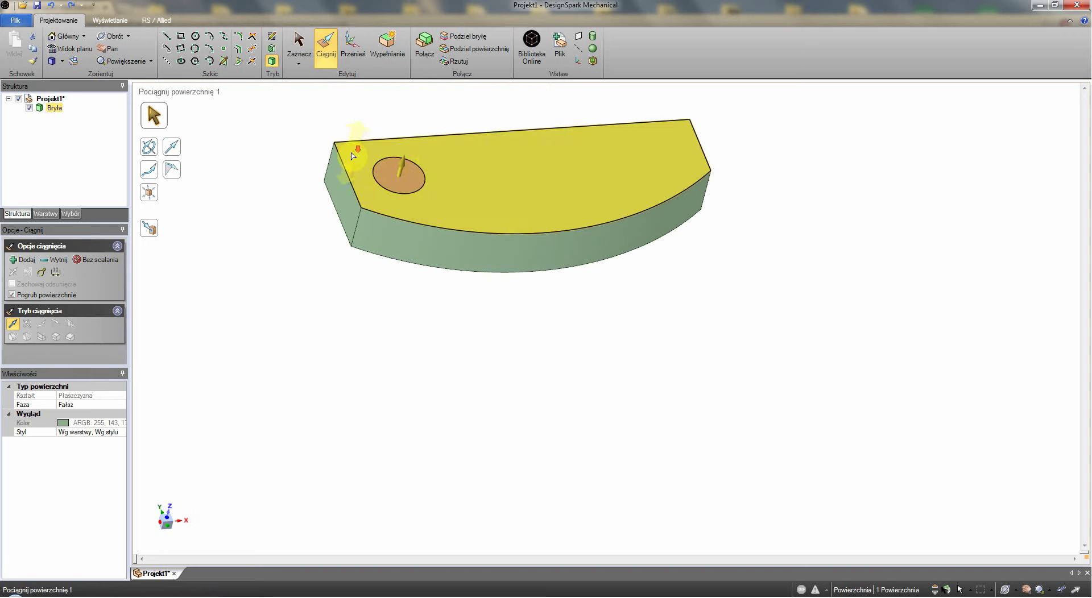
pyautogui.moveTo(353, 147); pyautogui.dragTo(410, 172, button='middle')
pyautogui.moveTo(412, 168); pyautogui.dragTo(413, 177)
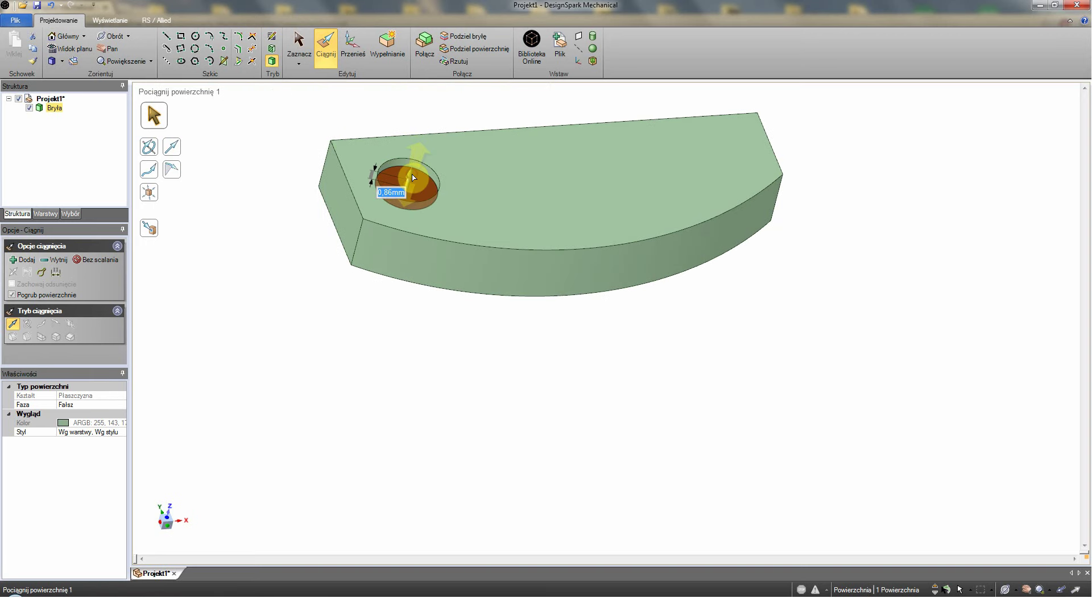
pyautogui.write('2,5')
pyautogui.press('Return')
pyautogui.click(915, 246)
# Step: Set the circular pocket's radius to 4 mm by pulling its cylindrical wall, and leave the Pull tool
pyautogui.moveTo(915, 246)
pyautogui.mouseDown(button='middle')
pyautogui.moveTo(914, 195)
pyautogui.moveTo(905, 213)
pyautogui.mouseUp(button='middle')
pyautogui.scroll(3, 482, 176)
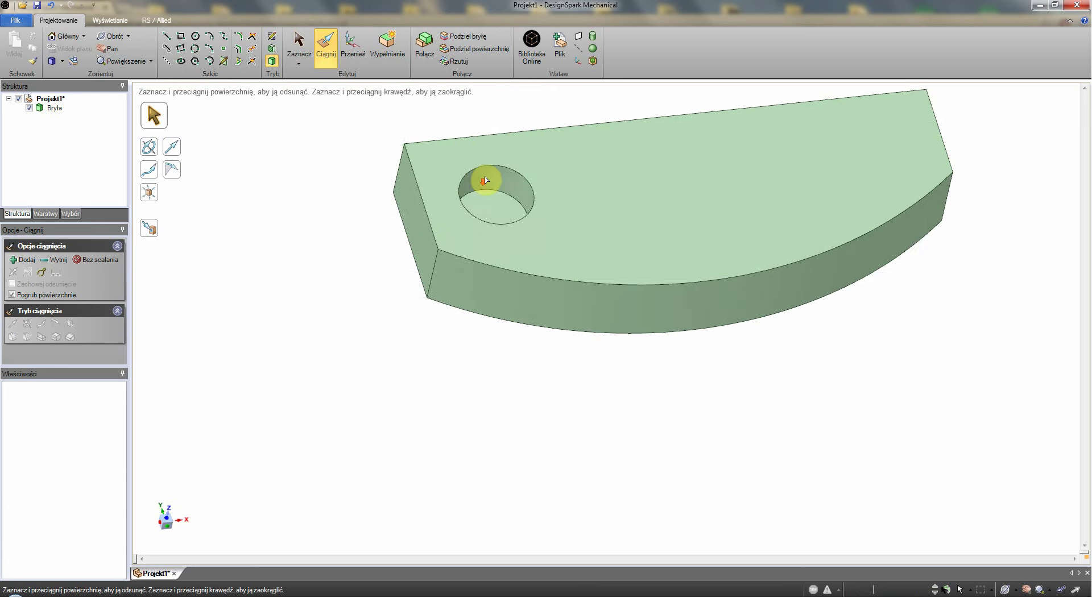
pyautogui.click(501, 175)
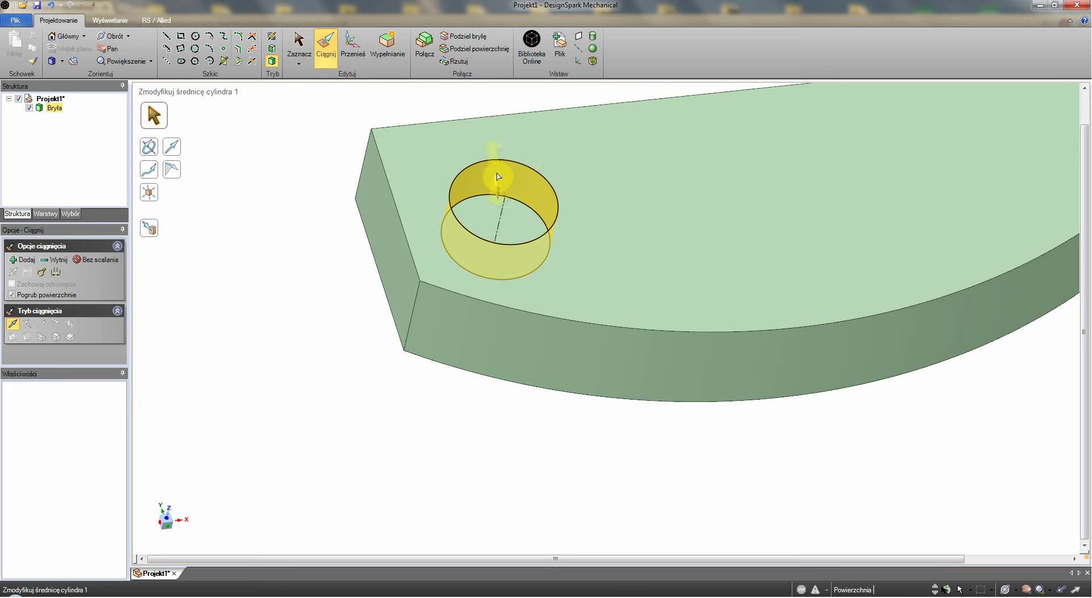
pyautogui.click(518, 181)
pyautogui.press('space')
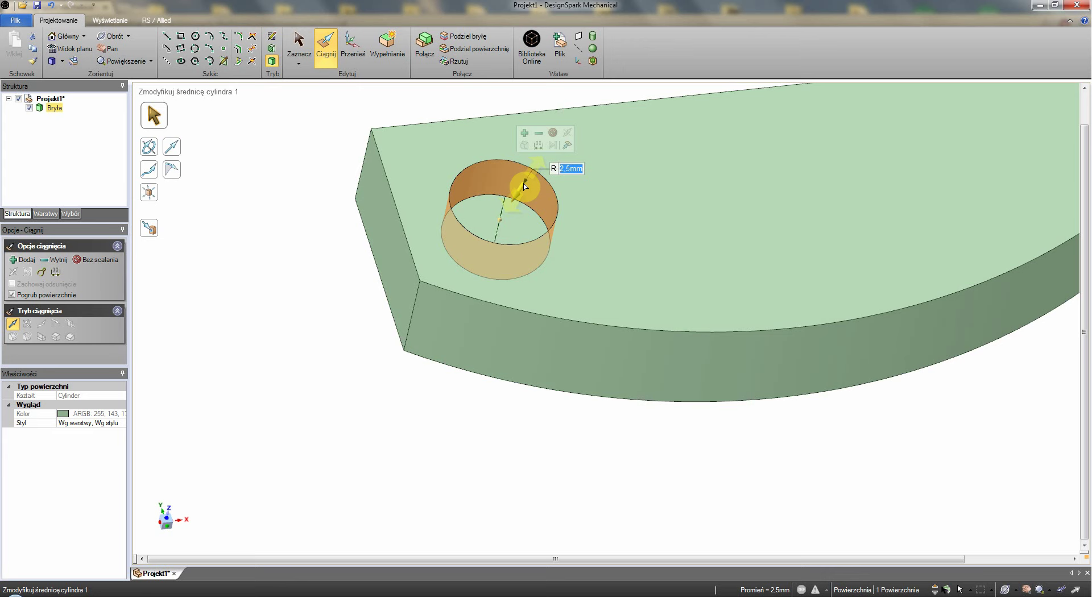
pyautogui.write('4')
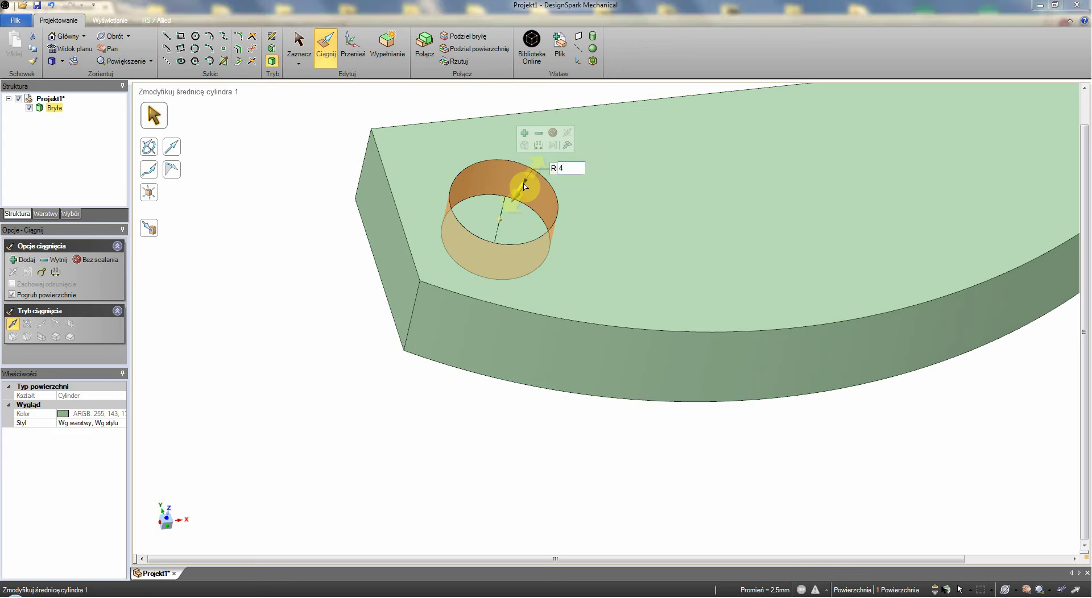
pyautogui.press('Return')
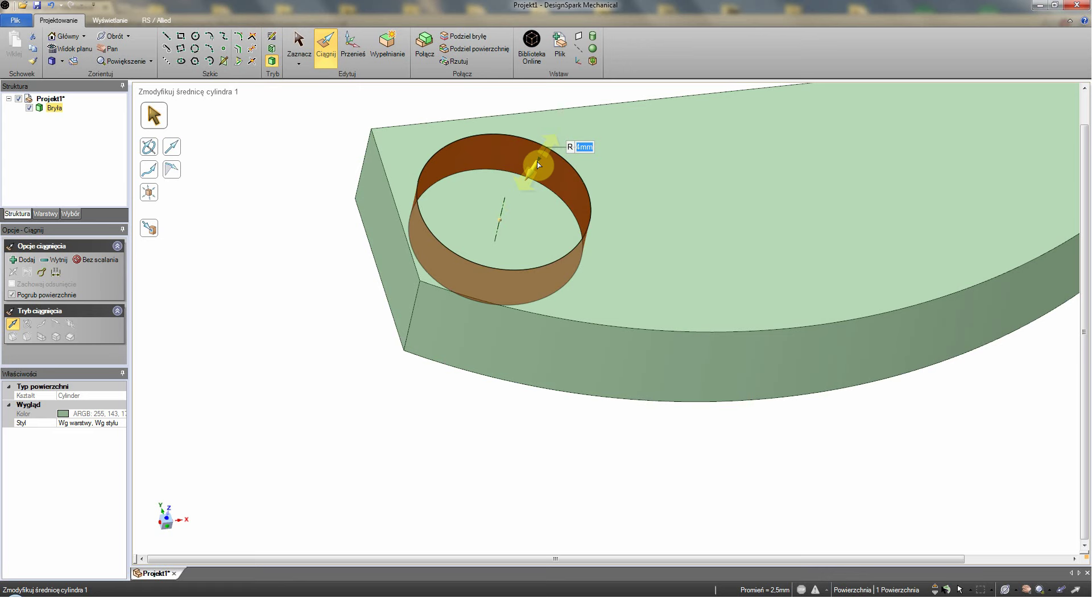
pyautogui.press('Escape')
pyautogui.scroll(-3, 545, 163)
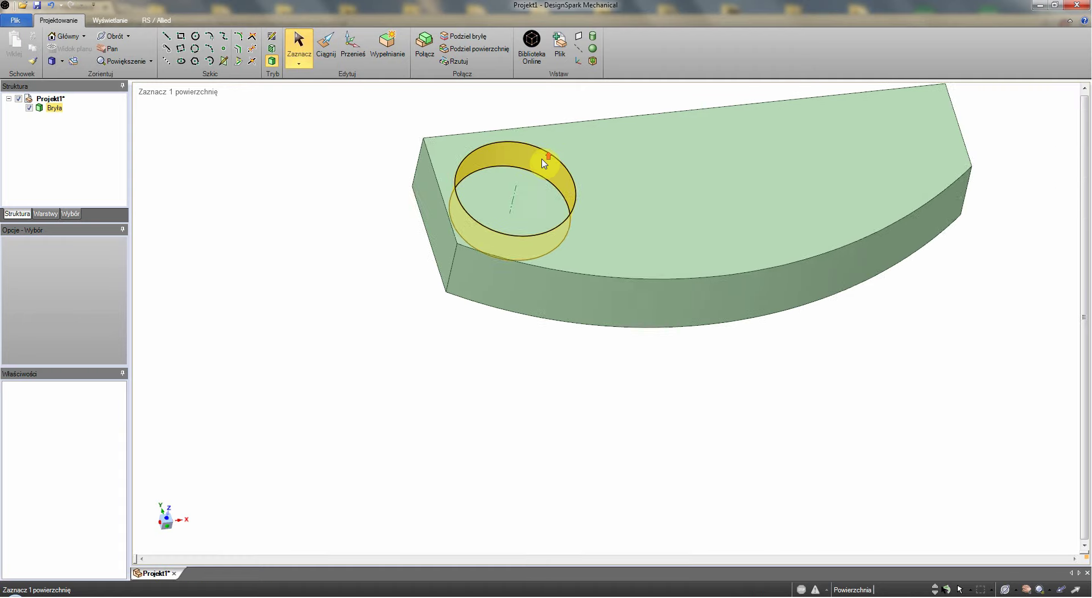
# Step: Sketch a 14 mm wide by 8 mm high rectangle on the solid's top face, beside the circular pocket
pyautogui.moveTo(679, 333)
pyautogui.mouseDown(button='middle')
pyautogui.moveTo(690, 339)
pyautogui.moveTo(646, 374)
pyautogui.moveTo(694, 334)
pyautogui.mouseUp(button='middle')
pyautogui.scroll(-2, 501, 279)
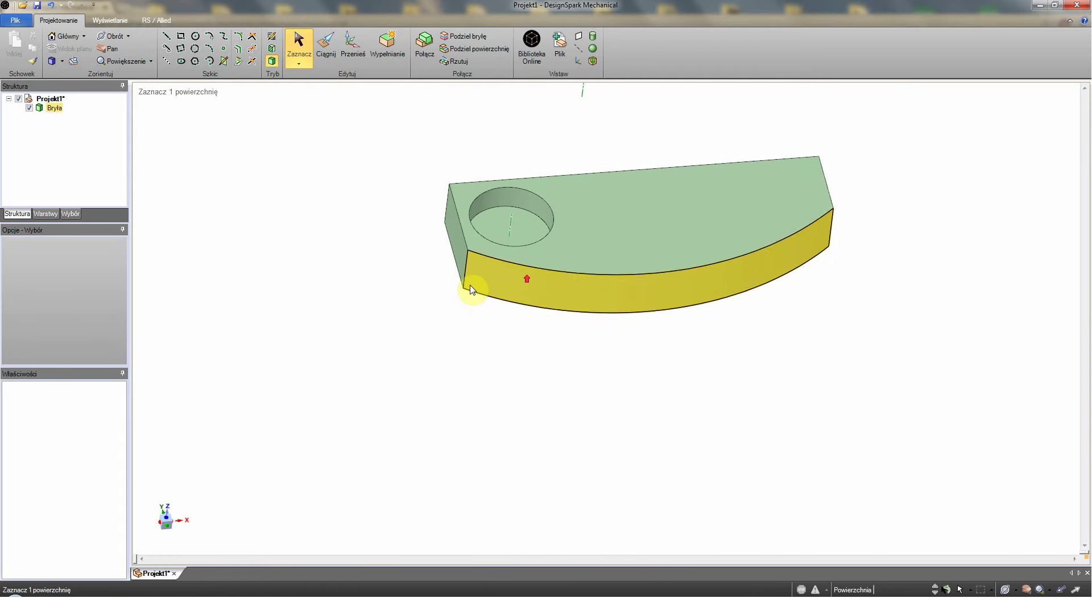
pyautogui.moveTo(990, 186); pyautogui.dragTo(974, 202, button='middle')
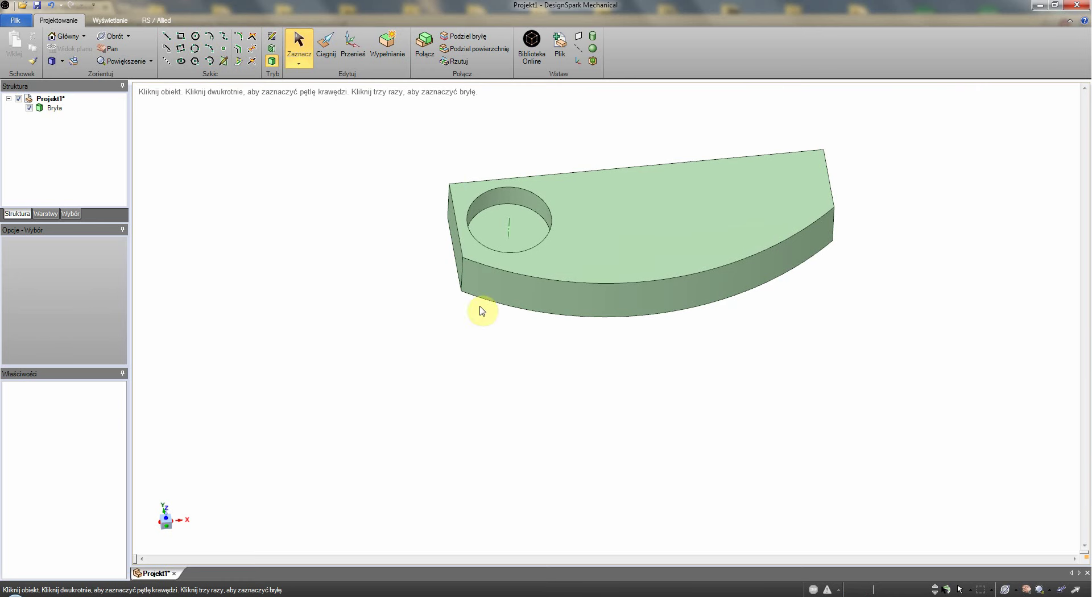
pyautogui.moveTo(916, 310)
pyautogui.mouseDown(button='middle')
pyautogui.moveTo(897, 175)
pyautogui.moveTo(872, 309)
pyautogui.moveTo(902, 343)
pyautogui.moveTo(915, 334)
pyautogui.moveTo(906, 276)
pyautogui.mouseUp(button='middle')
pyautogui.click(714, 195)
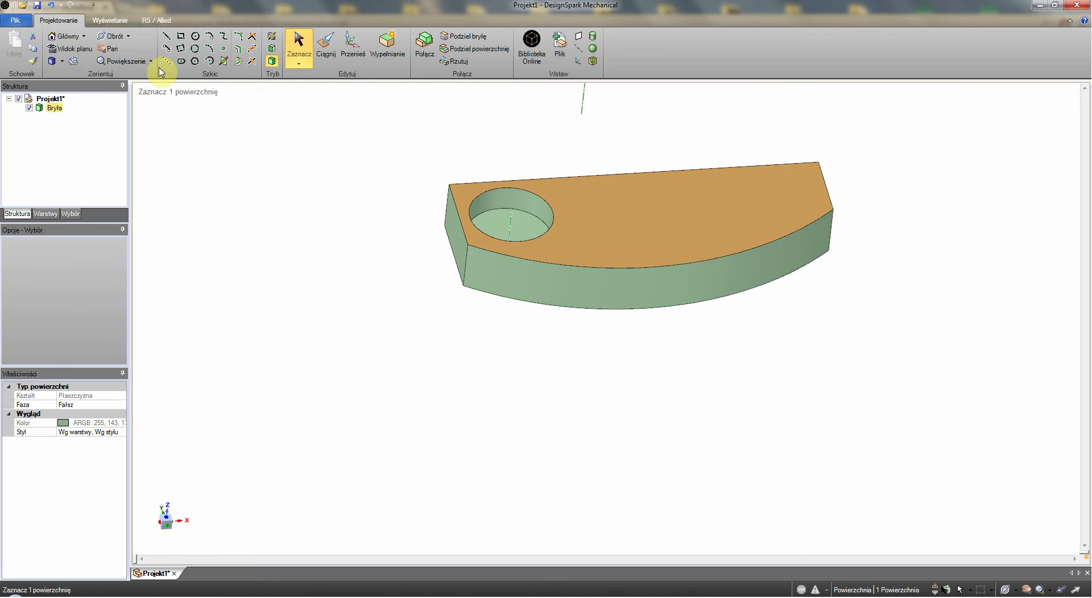
pyautogui.click(90, 52)
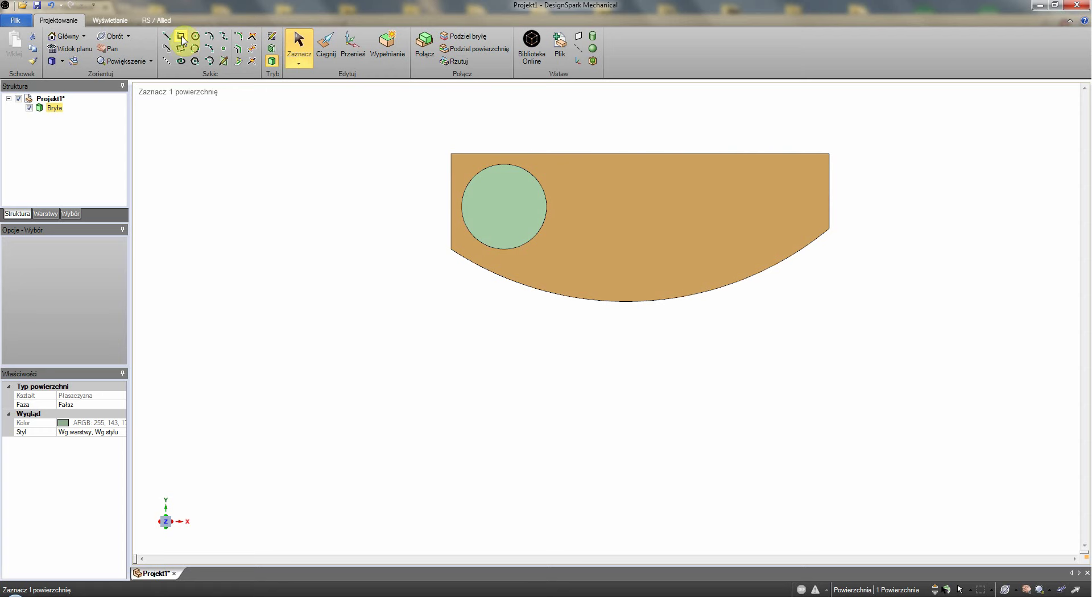
pyautogui.click(182, 39)
pyautogui.click(608, 170)
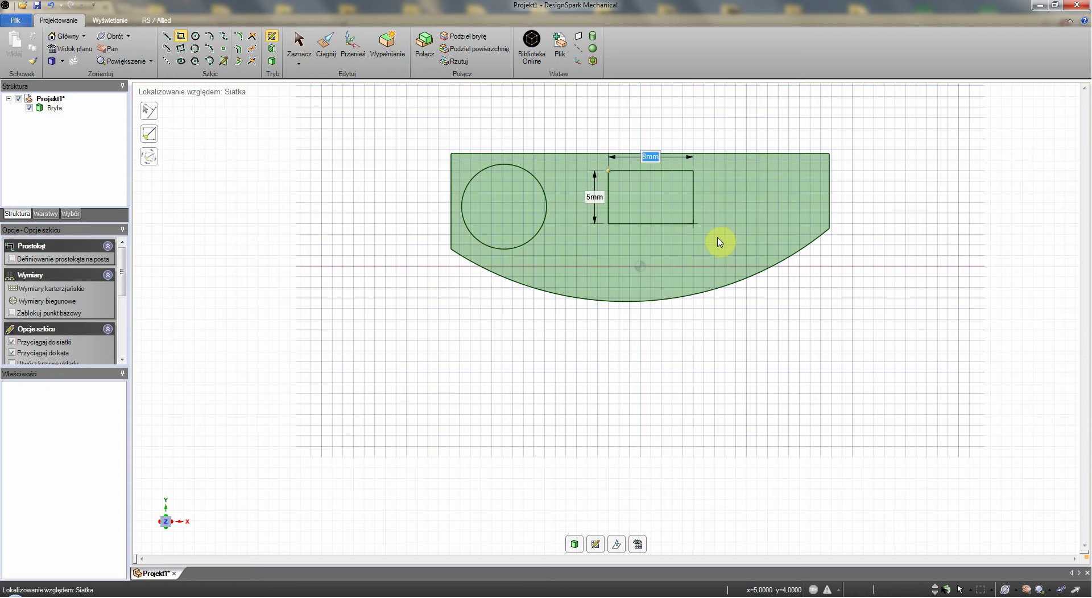
pyautogui.click(757, 255)
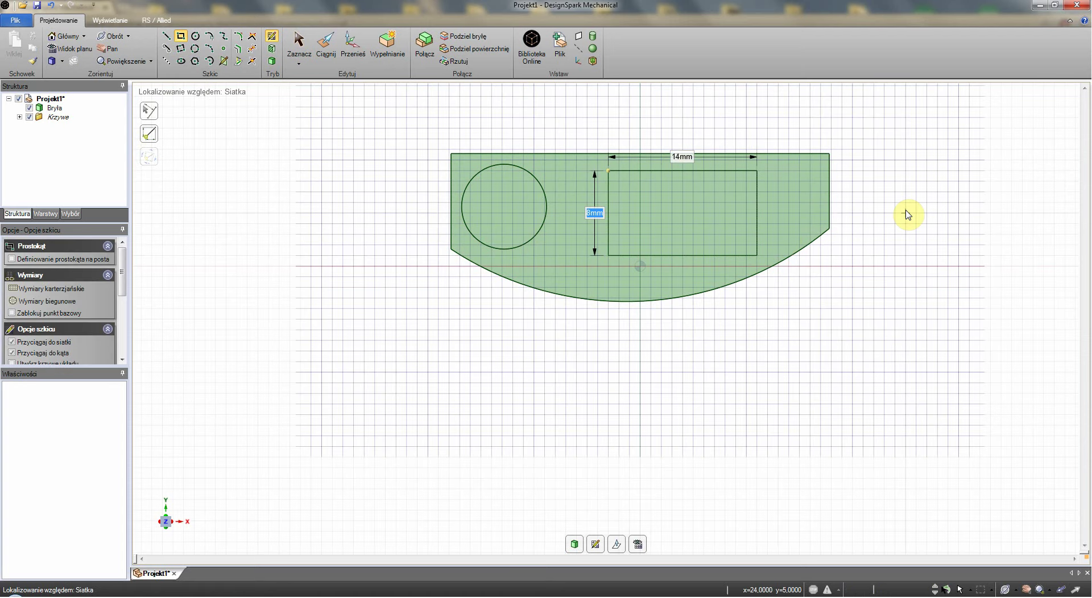
# Step: Pull the rectangular region up from the top face into a 7 mm high block, and leave the Pull tool
pyautogui.click(272, 60)
pyautogui.click(716, 198)
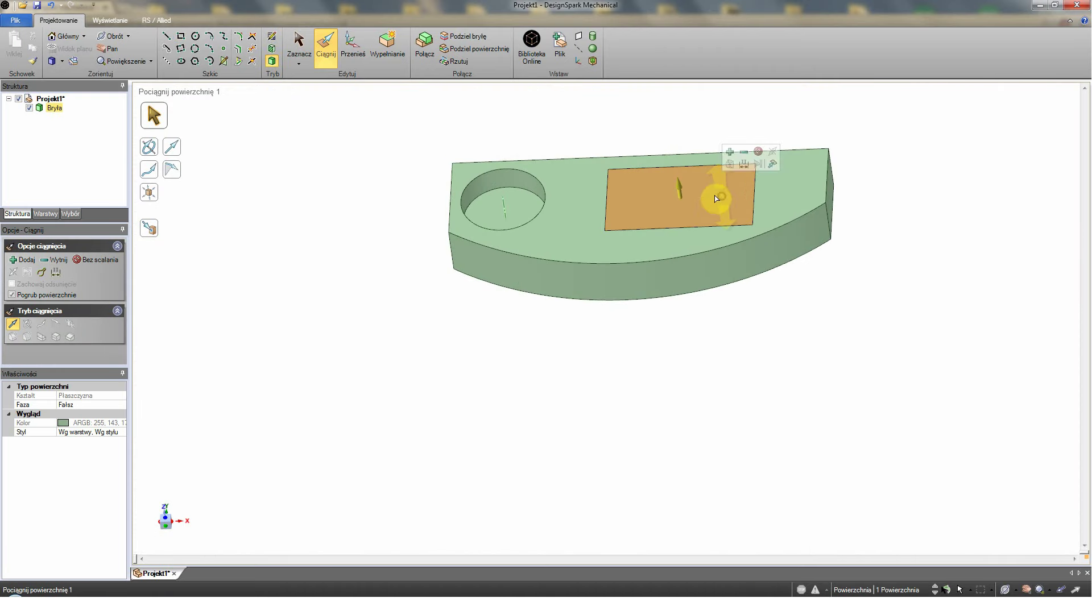
pyautogui.moveTo(683, 187); pyautogui.dragTo(673, 141)
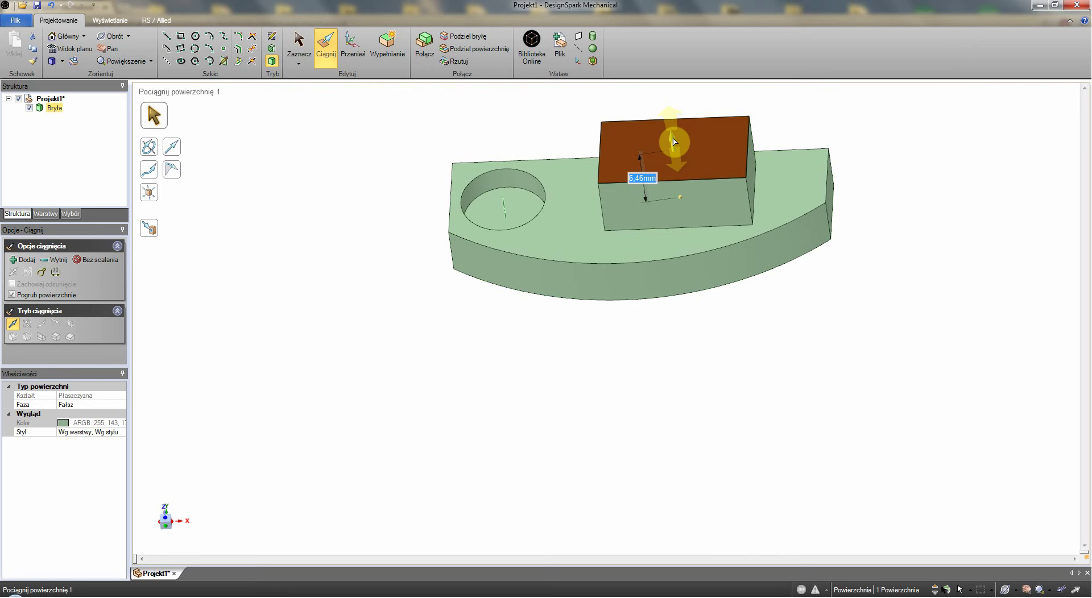
pyautogui.write('7')
pyautogui.press('Return')
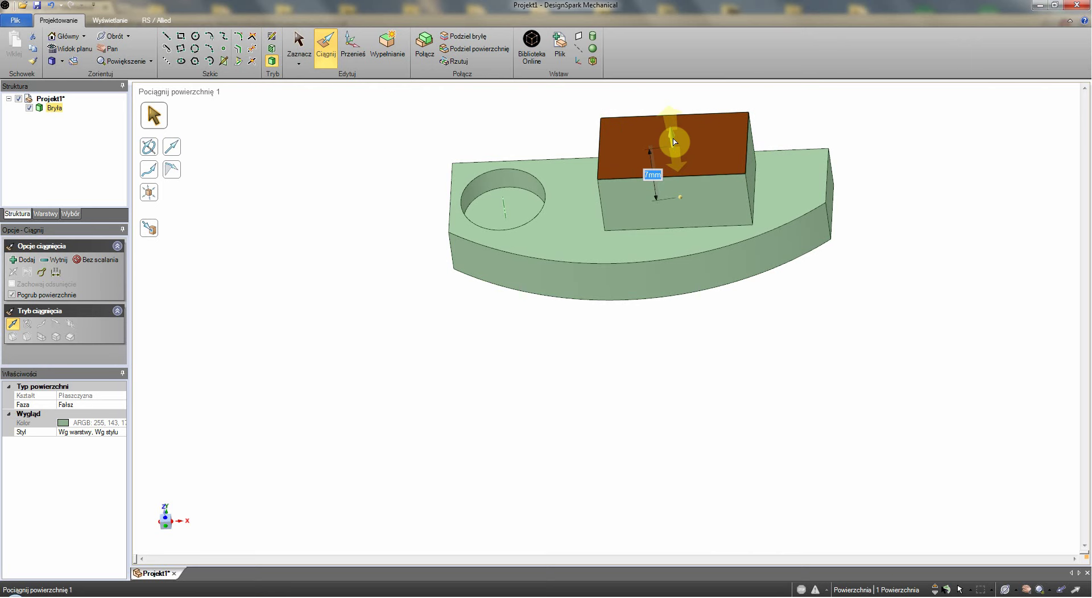
pyautogui.press('s')
# Step: Select the block's short side face nearest the circular pocket and start the Pull tool on it
pyautogui.moveTo(1065, 237); pyautogui.dragTo(961, 319, button='middle')
pyautogui.scroll(3, 779, 221)
pyautogui.scroll(-2, 933, 251)
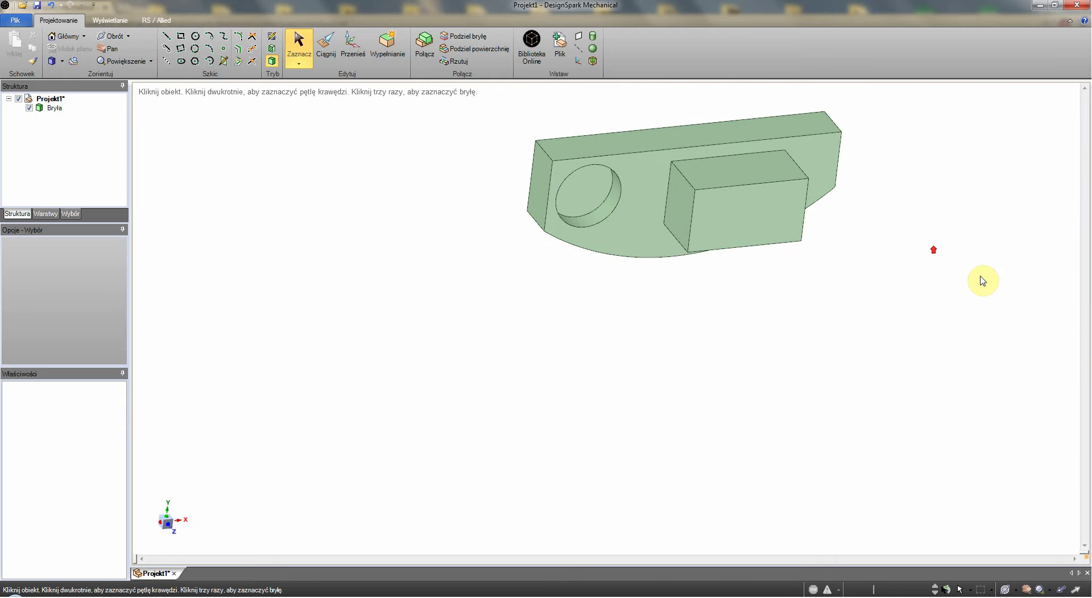
pyautogui.click(676, 160)
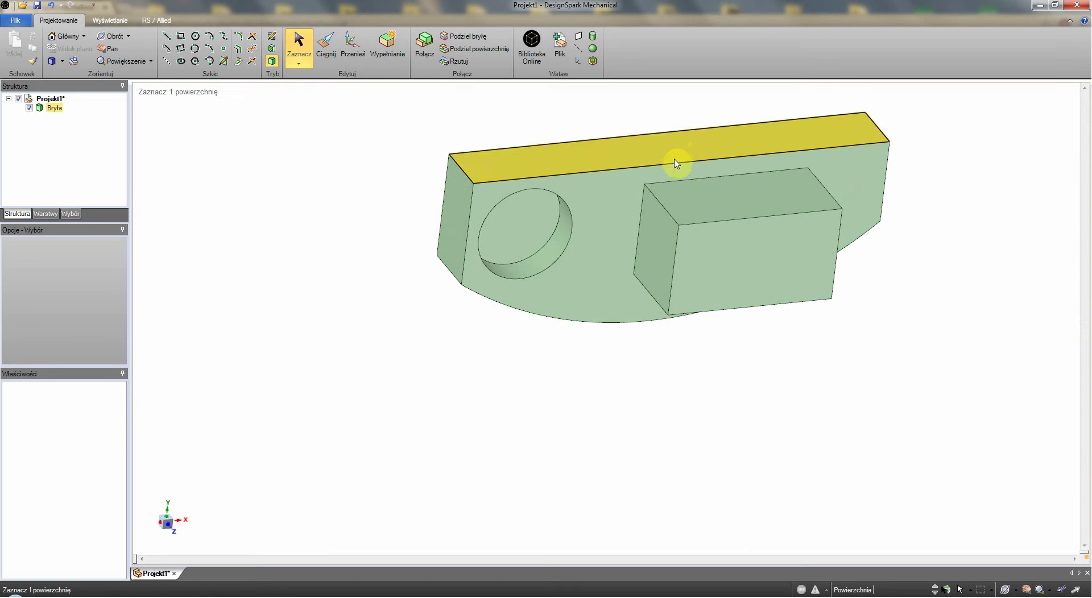
pyautogui.scroll(1, 710, 188)
pyautogui.click(743, 213)
pyautogui.click(661, 246)
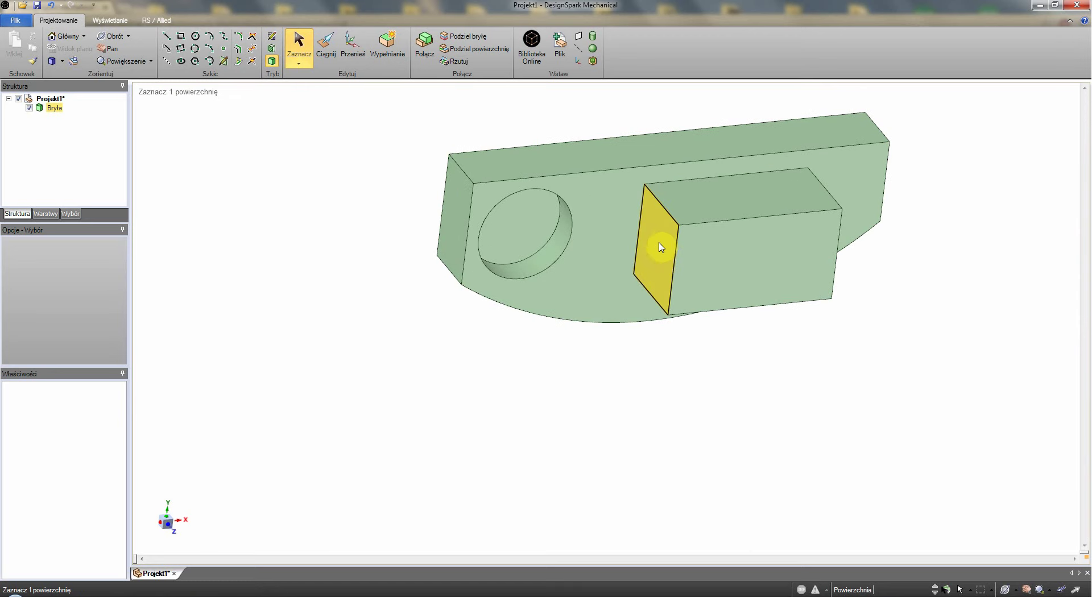
pyautogui.click(693, 240)
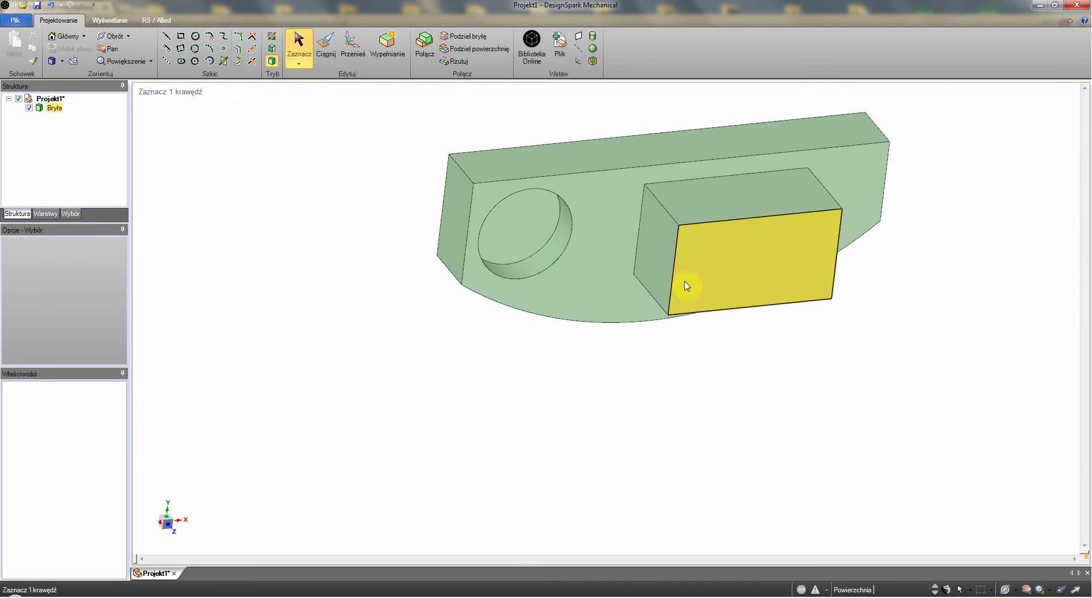
pyautogui.click(646, 247)
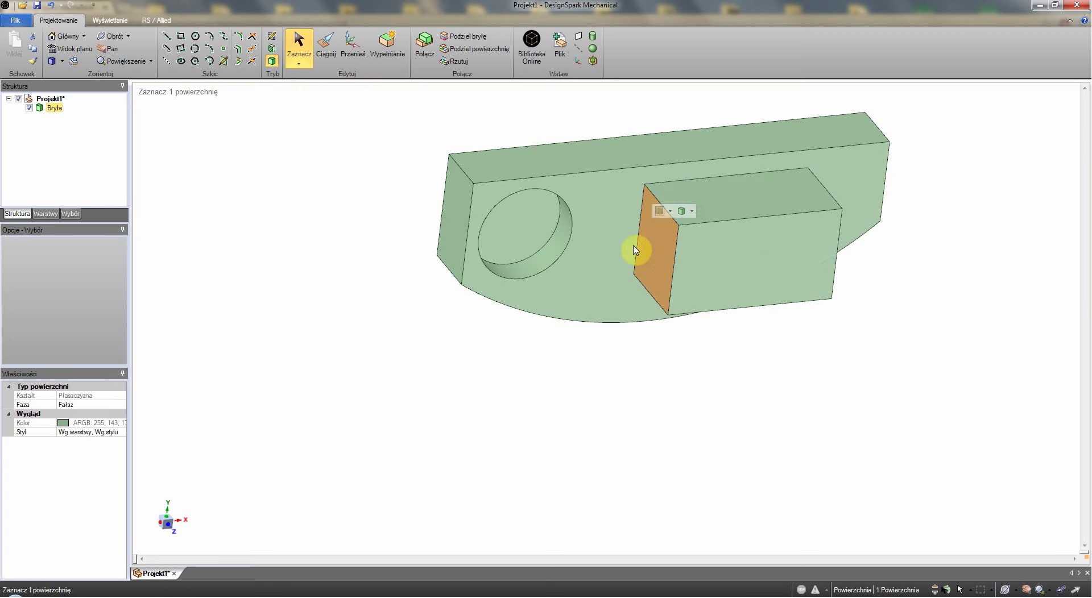
pyautogui.click(326, 48)
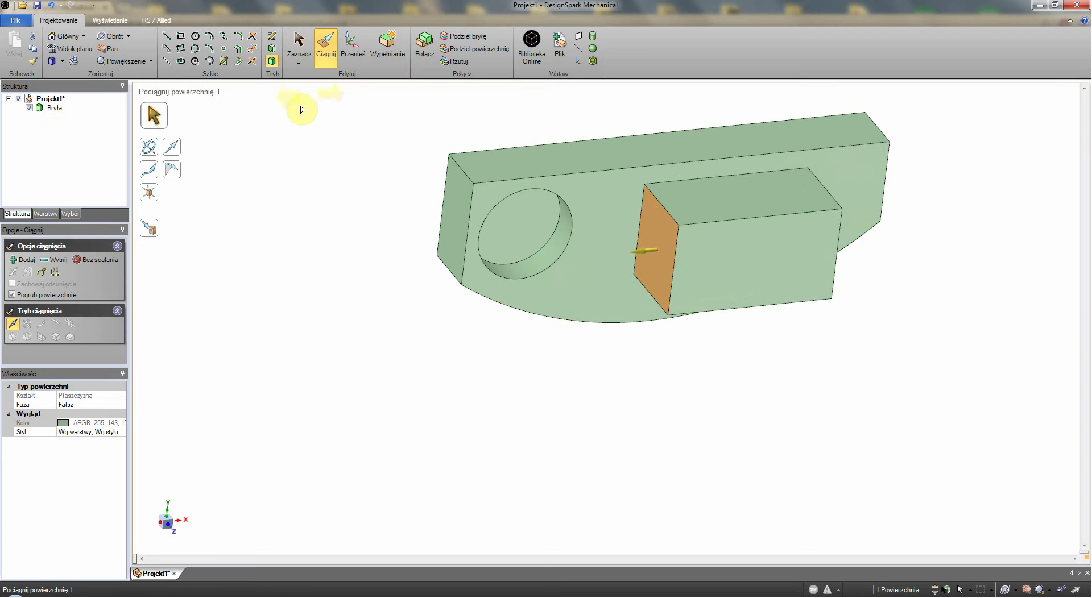